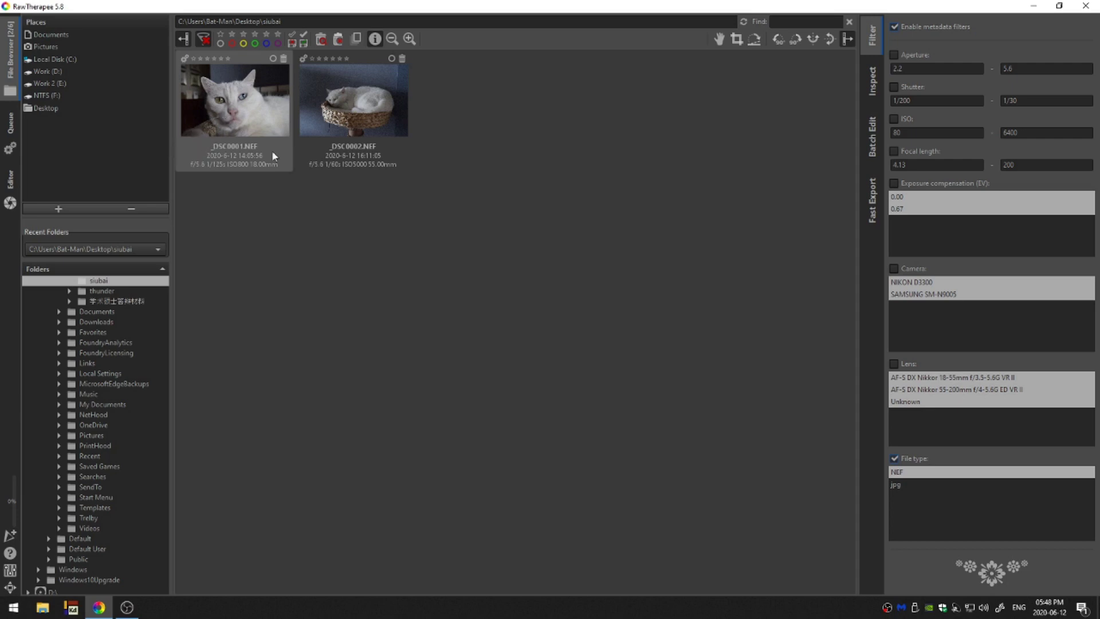
Step: Open the raw cat photo _DSC0001.NEF in RawTherapee's Editor
double_click(238, 108)
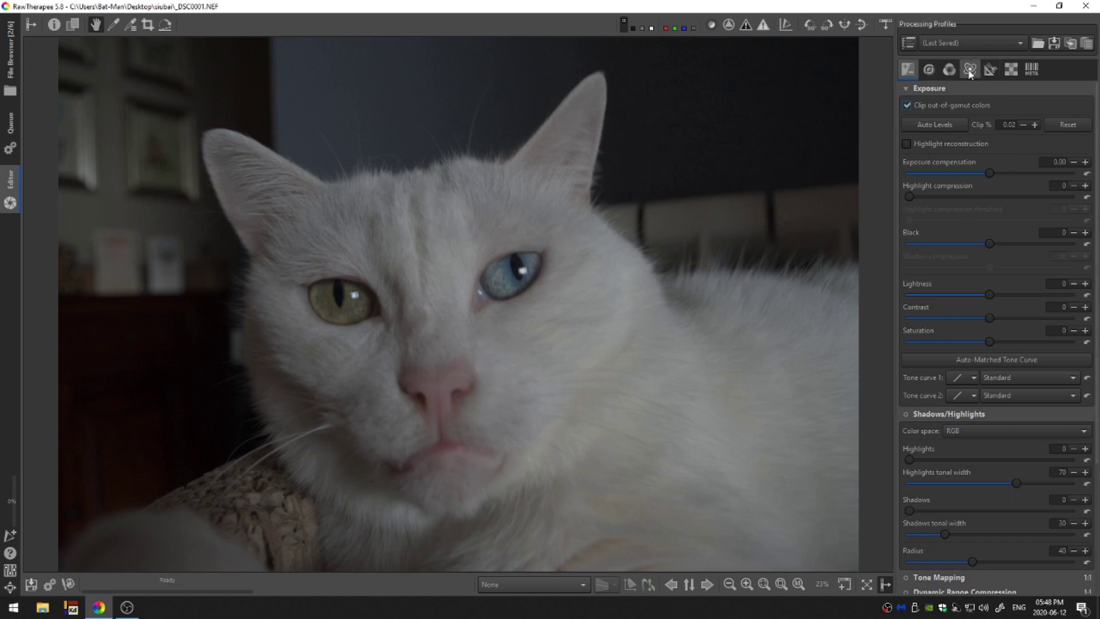
Step: Enable cropping with the aspect ratio locked to a 1:1 square
click(990, 69)
click(918, 92)
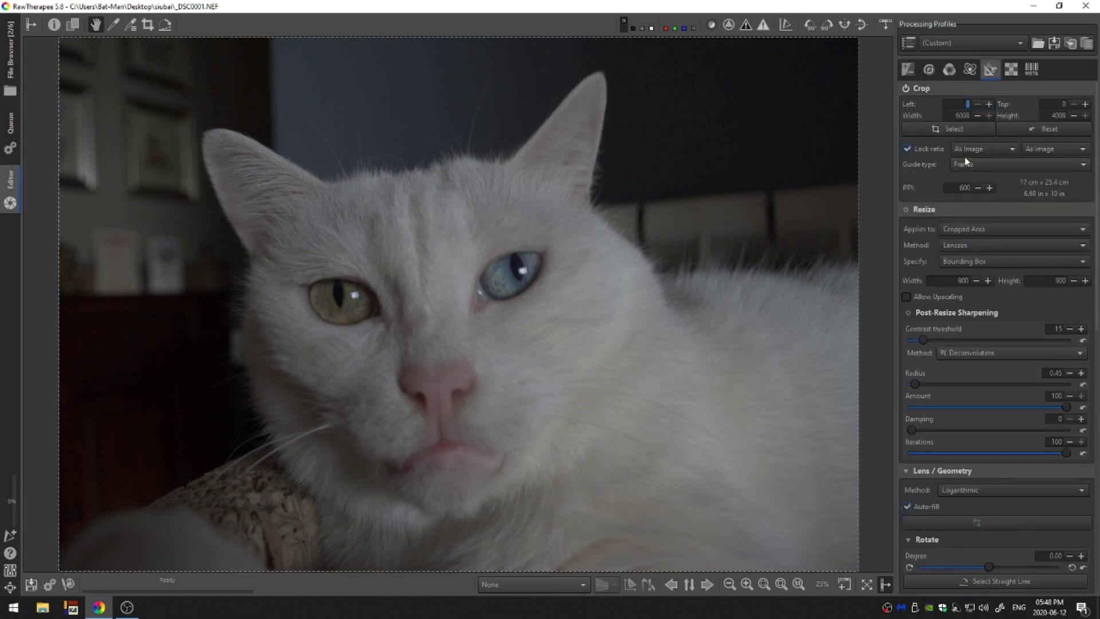
click(966, 152)
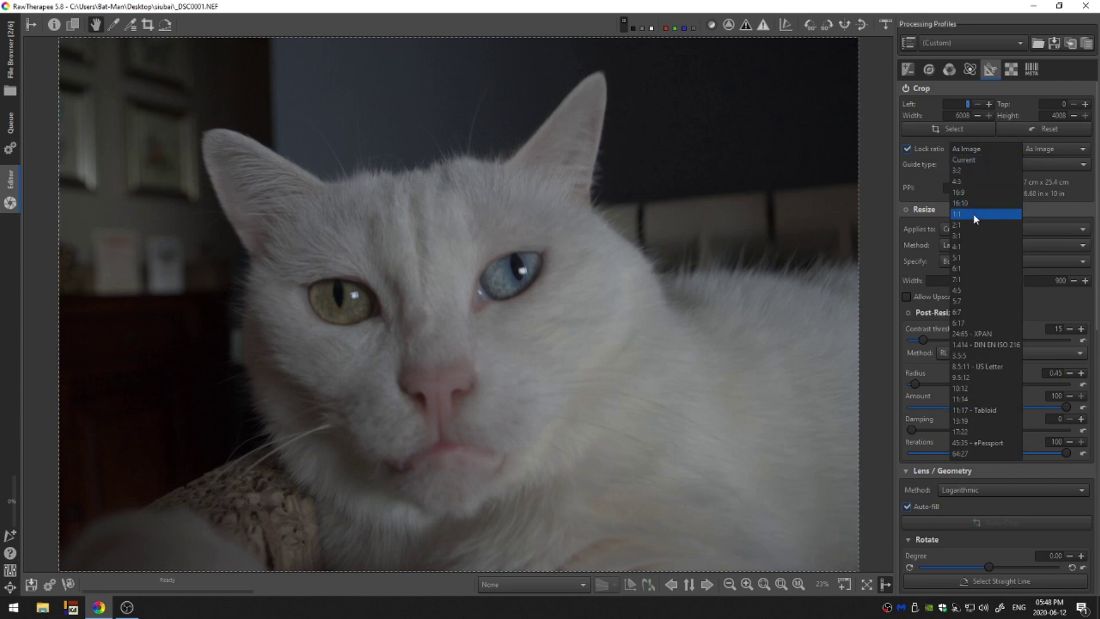
click(973, 214)
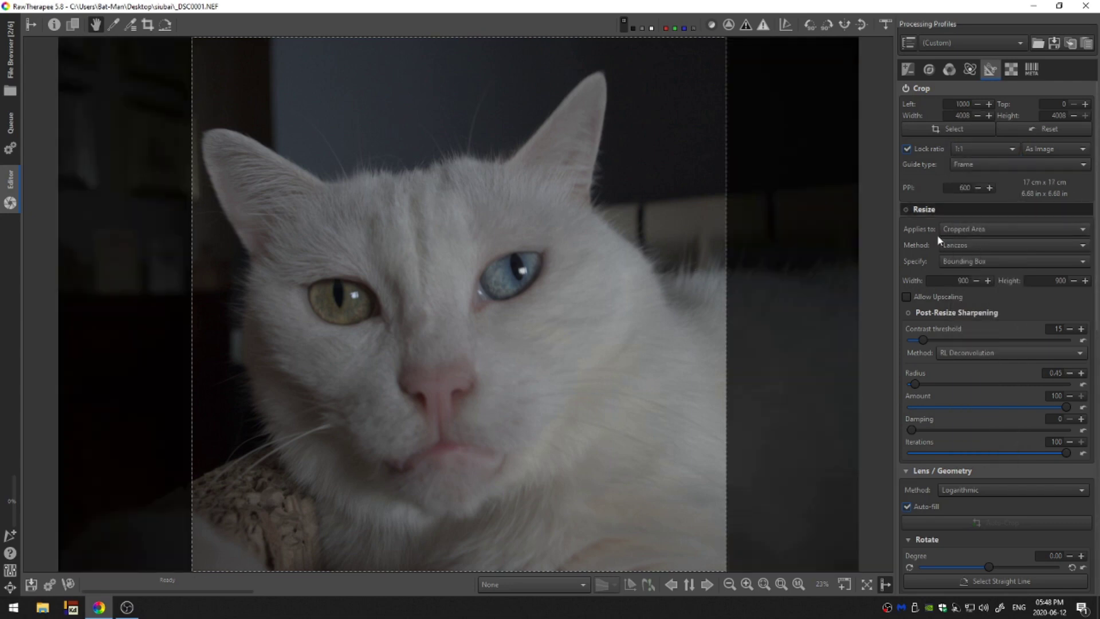
Step: Tilt the photo by a few degrees with the Rotate slider
scroll(953, 518, down, 3)
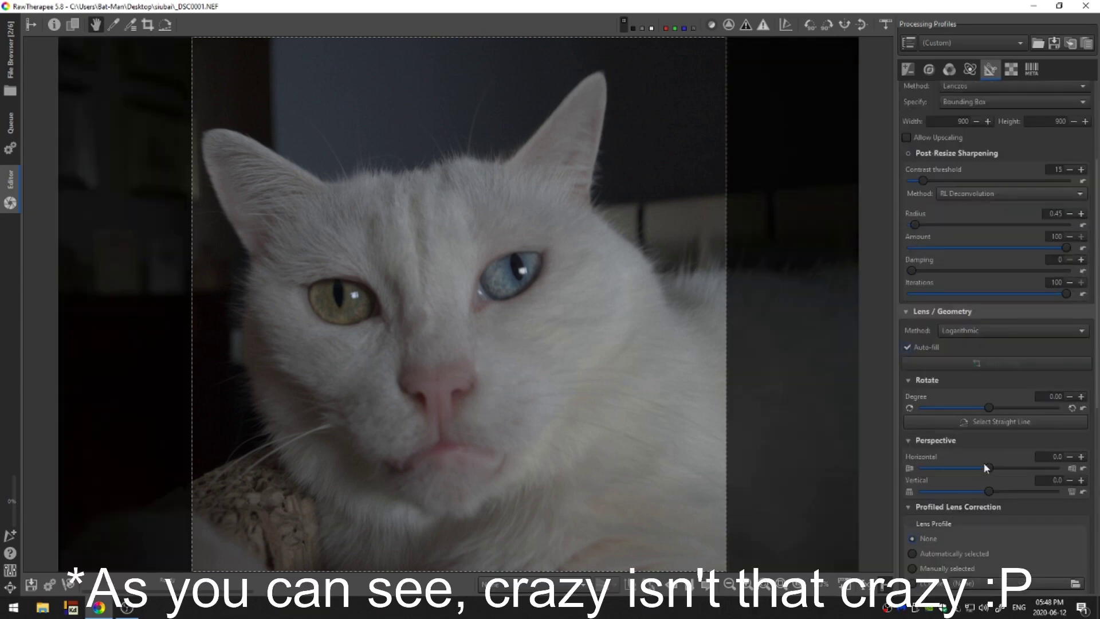
click(999, 407)
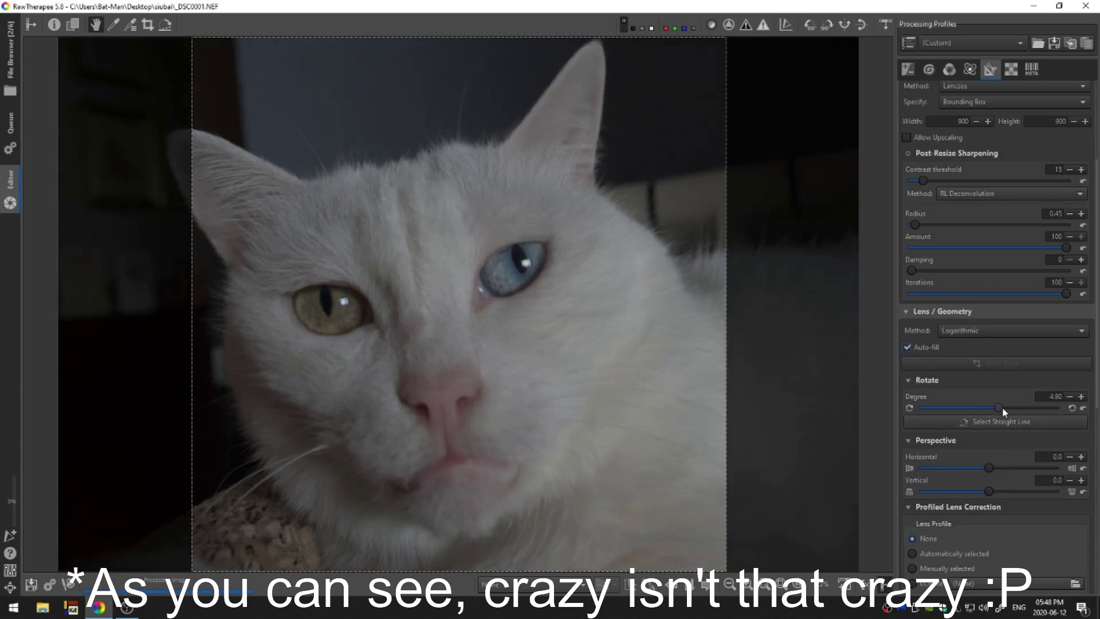
drag(1004, 406, 998, 408)
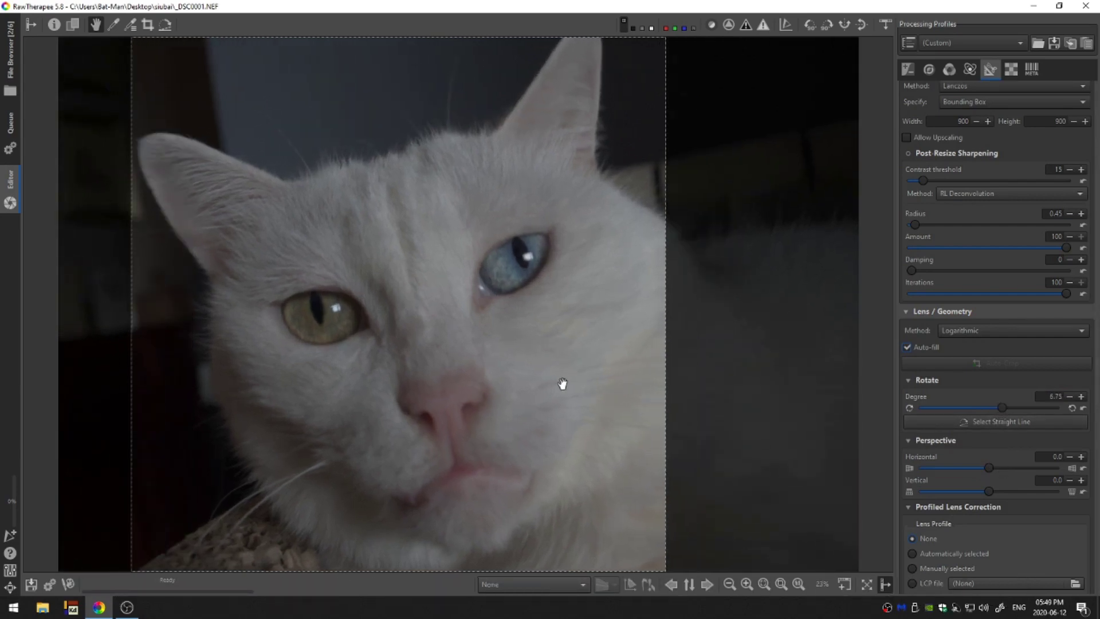
Step: Switch to the Detail tools and enable Haze Removal, comparing it off and on
click(921, 311)
click(922, 208)
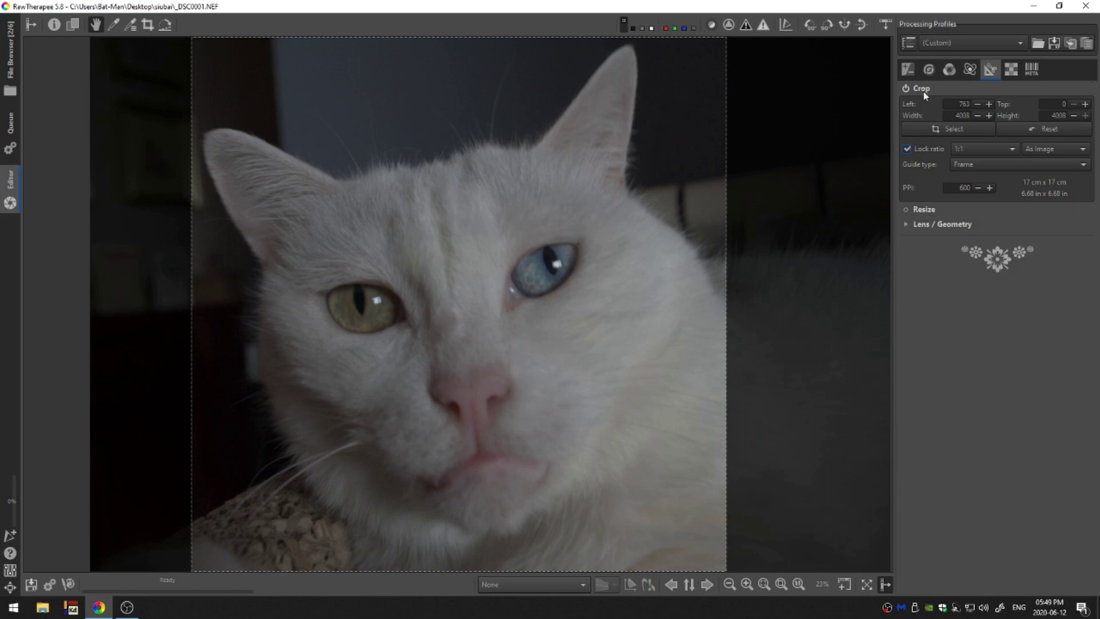
click(923, 88)
click(970, 70)
click(929, 69)
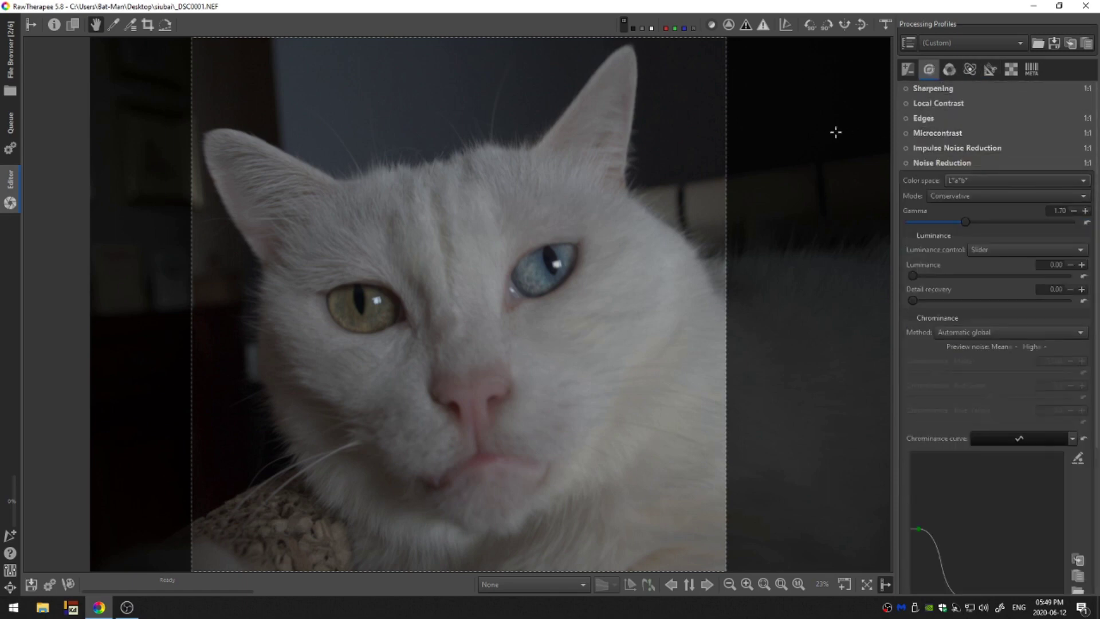
click(929, 164)
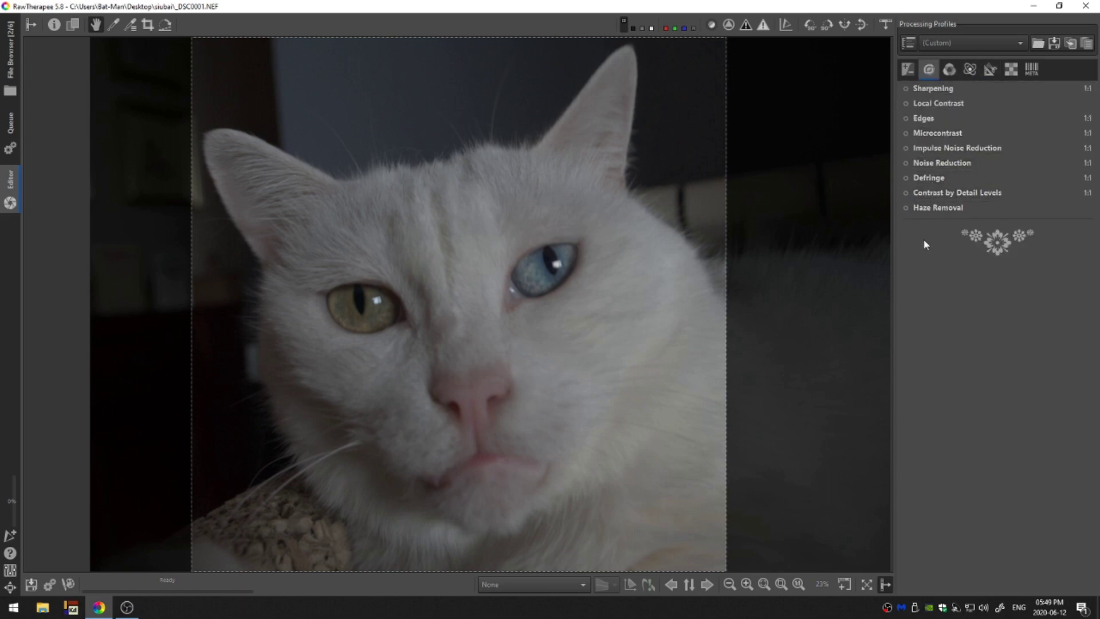
click(906, 207)
click(920, 210)
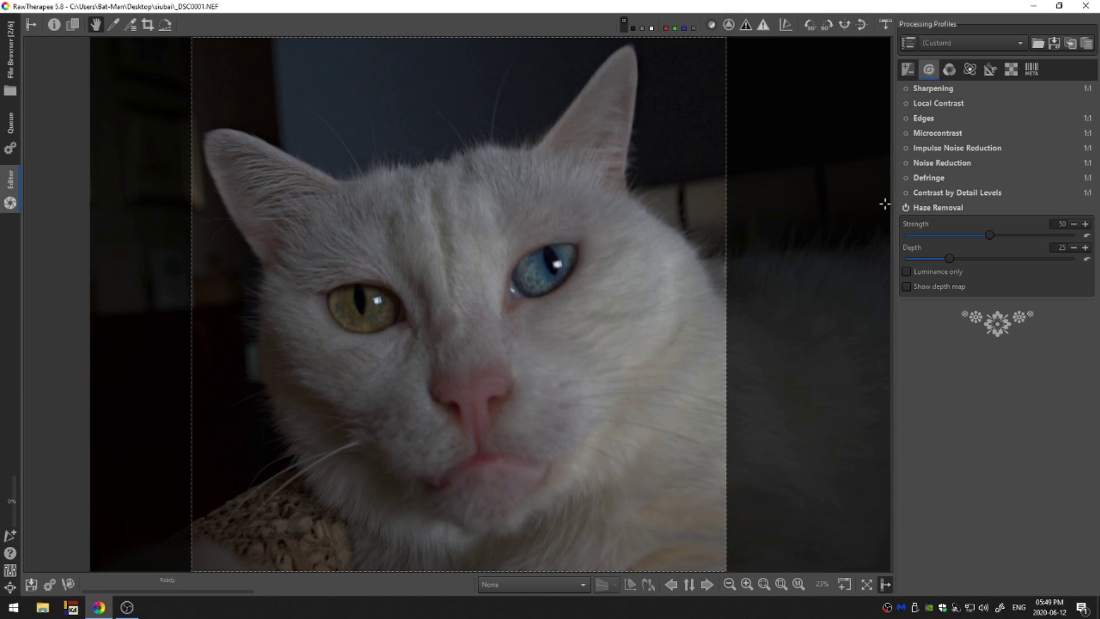
click(905, 208)
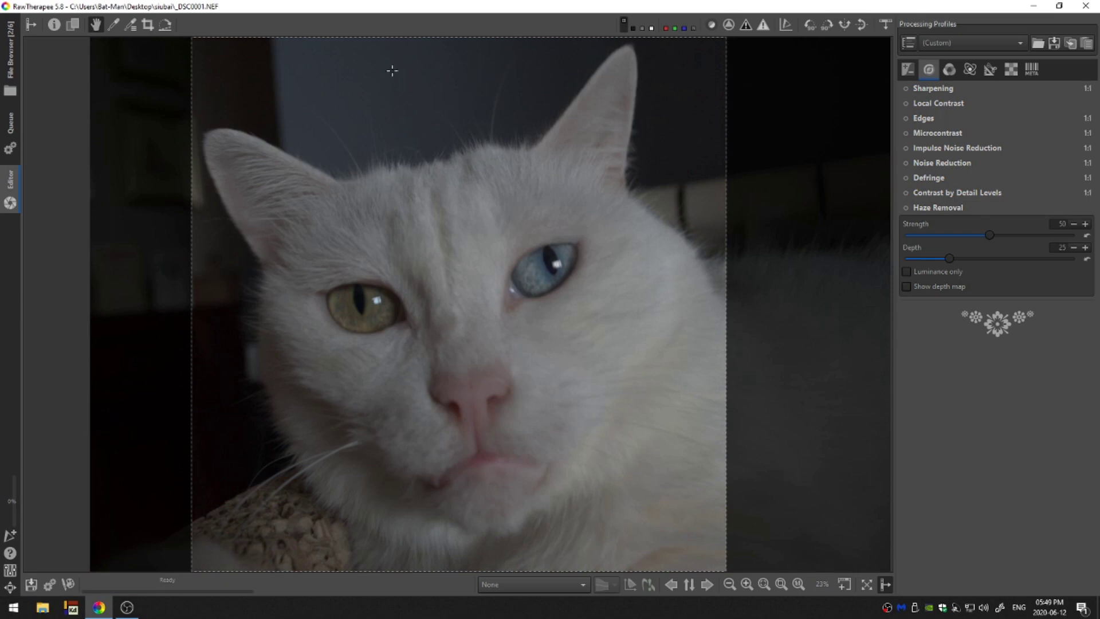
key(ctrl+z)
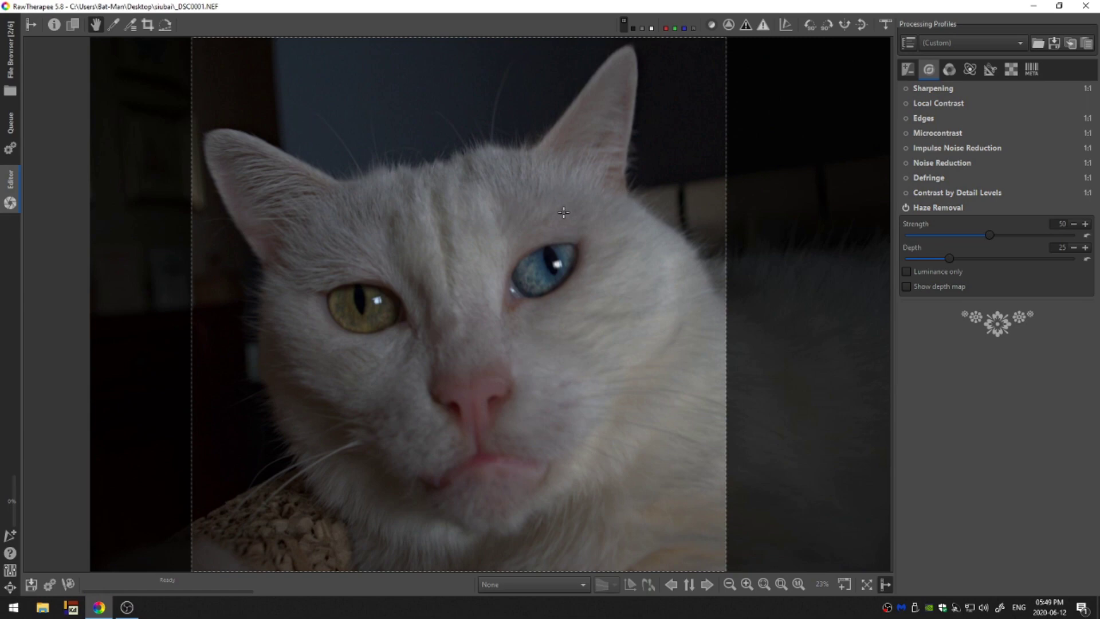
Step: Use the depth map preview to lower haze Depth to almost nothing and raise Strength to about 24
click(907, 286)
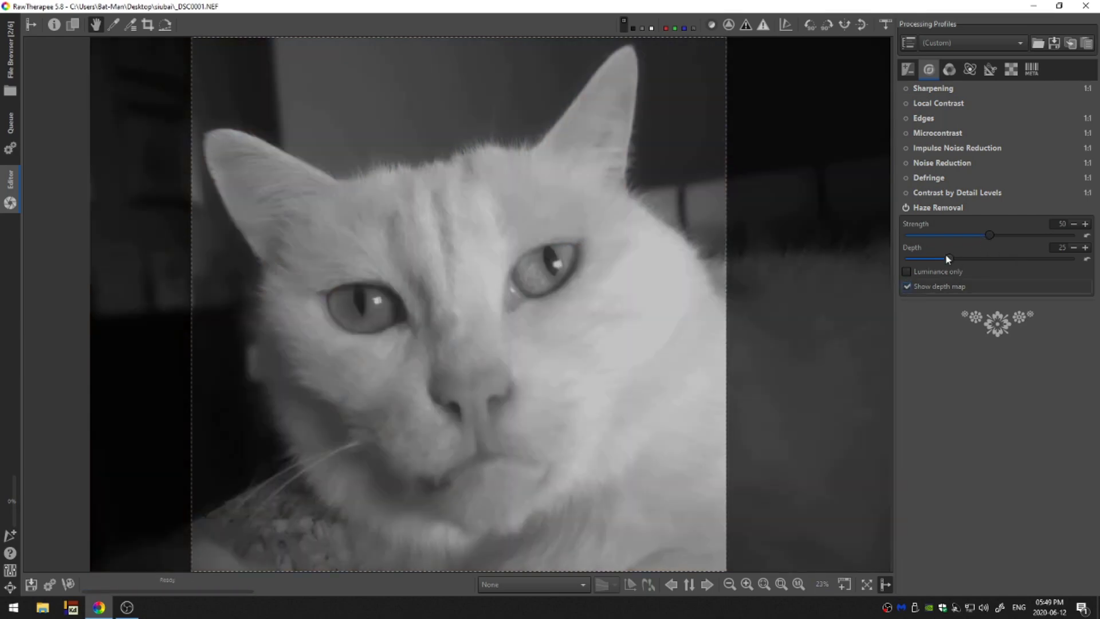
drag(948, 259, 918, 256)
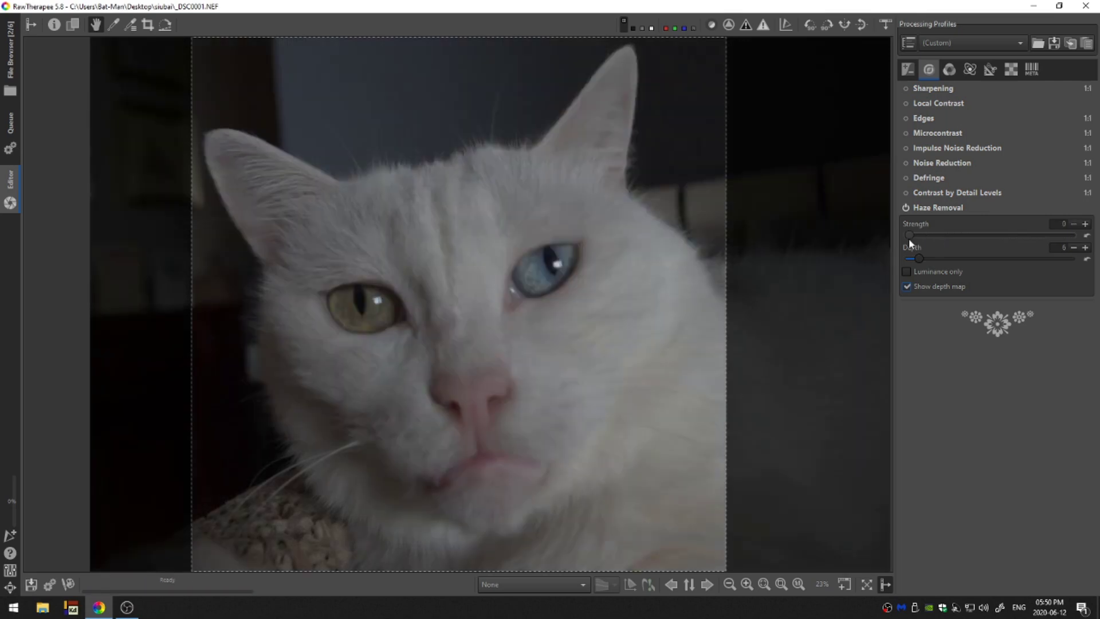
drag(909, 238, 929, 241)
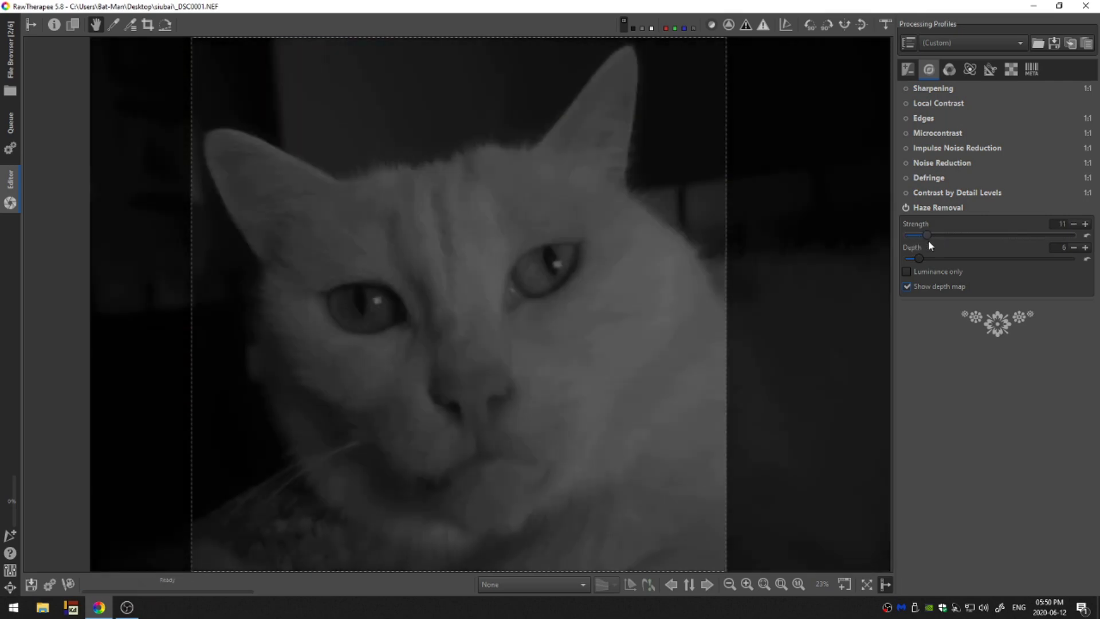
click(907, 287)
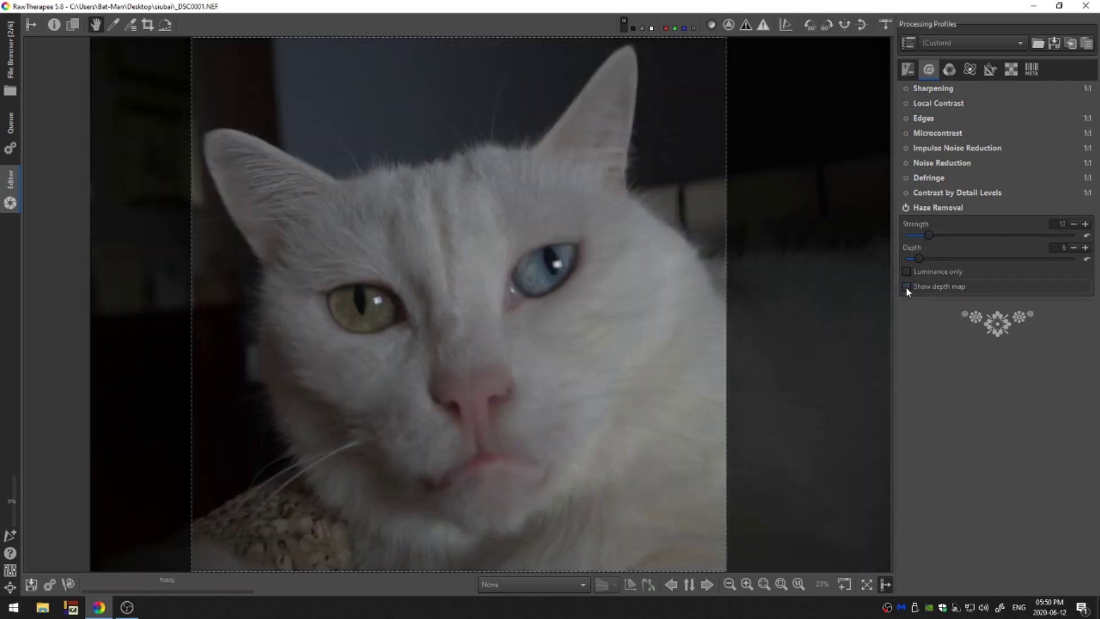
click(905, 206)
click(906, 207)
drag(945, 236, 948, 236)
Step: Nudge the square crop slightly left over the cat, briefly checking the photo info overlay
click(990, 70)
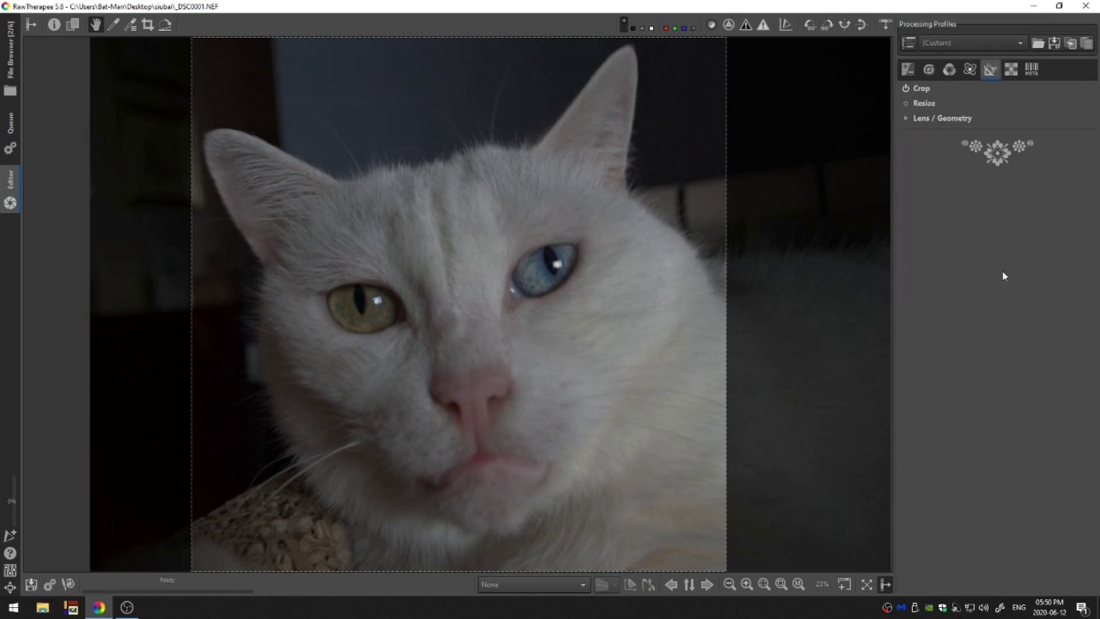
click(921, 88)
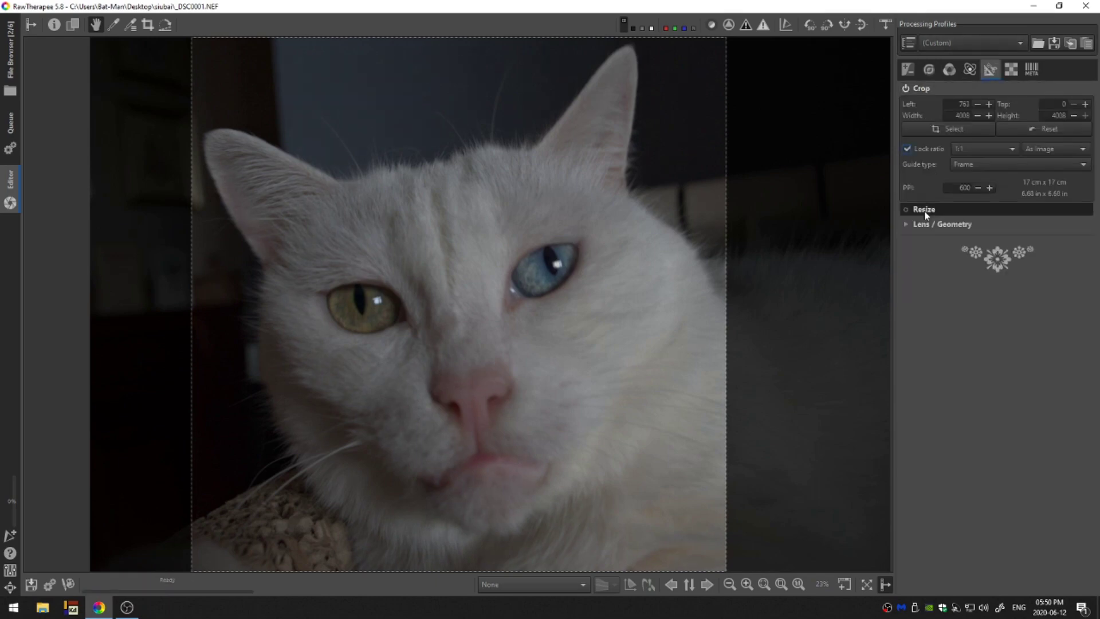
click(931, 224)
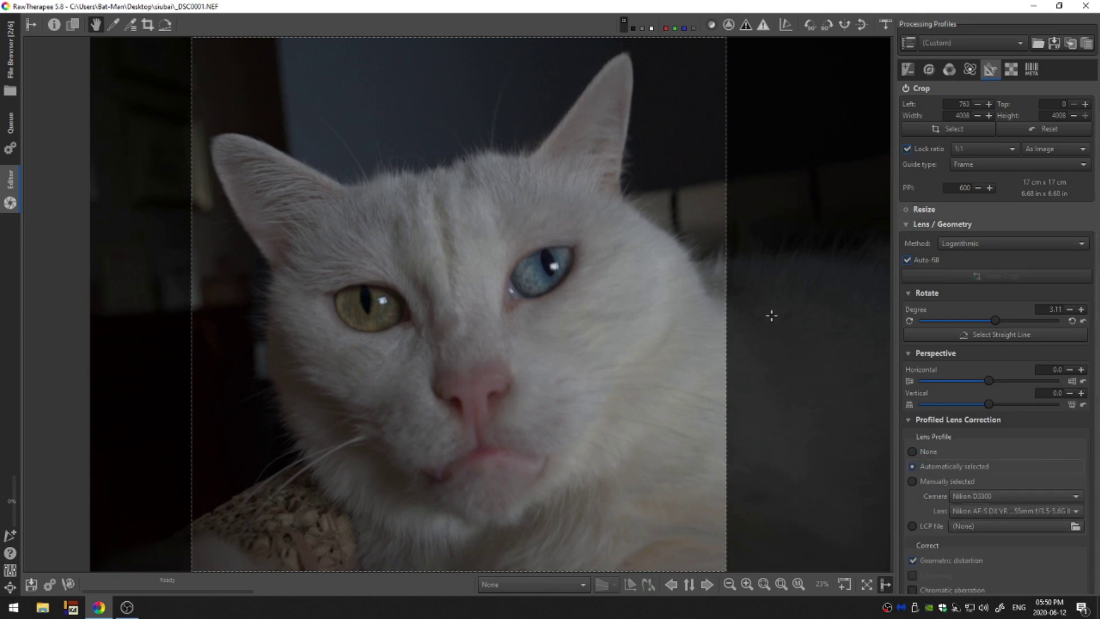
drag(630, 274, 629, 275)
click(56, 25)
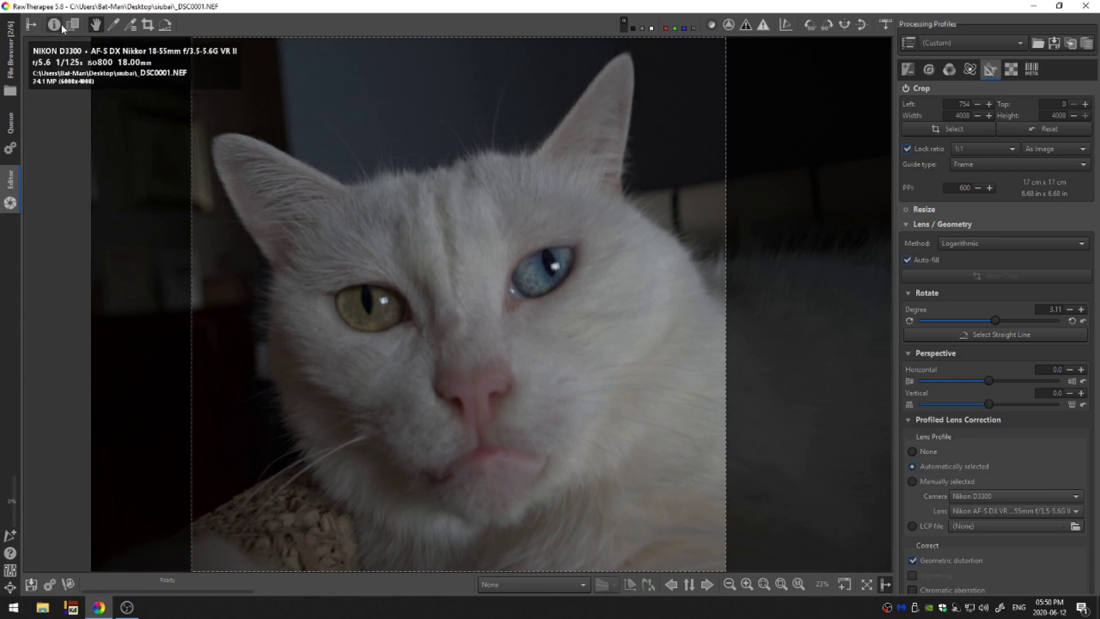
click(55, 26)
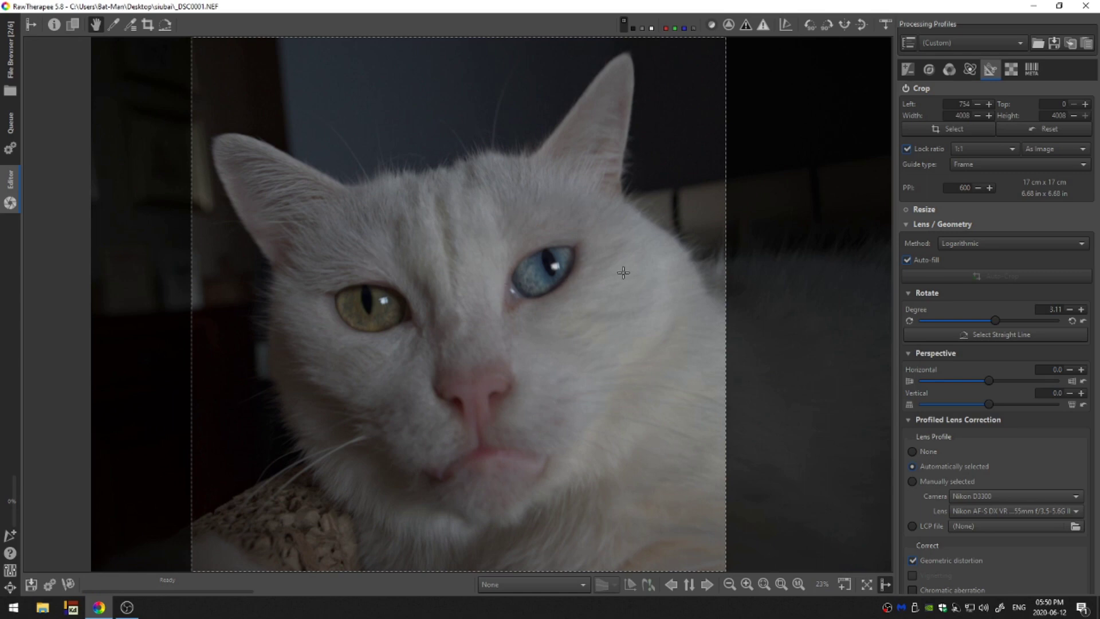
drag(654, 194, 653, 195)
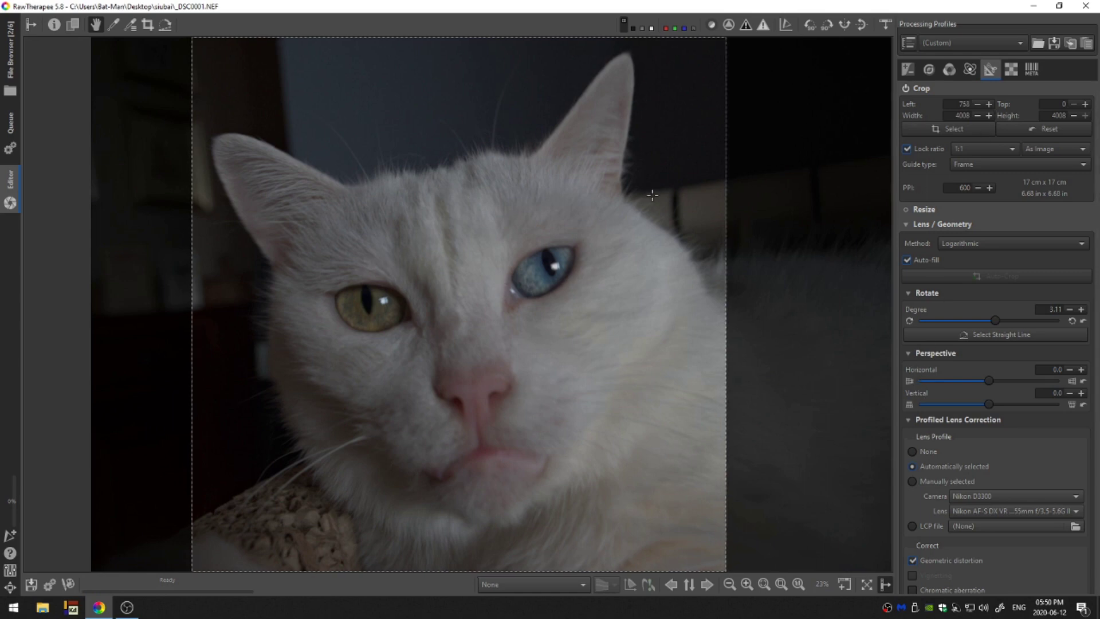
Step: Set the Exposure tone curve 1 to the Flexible type
click(949, 68)
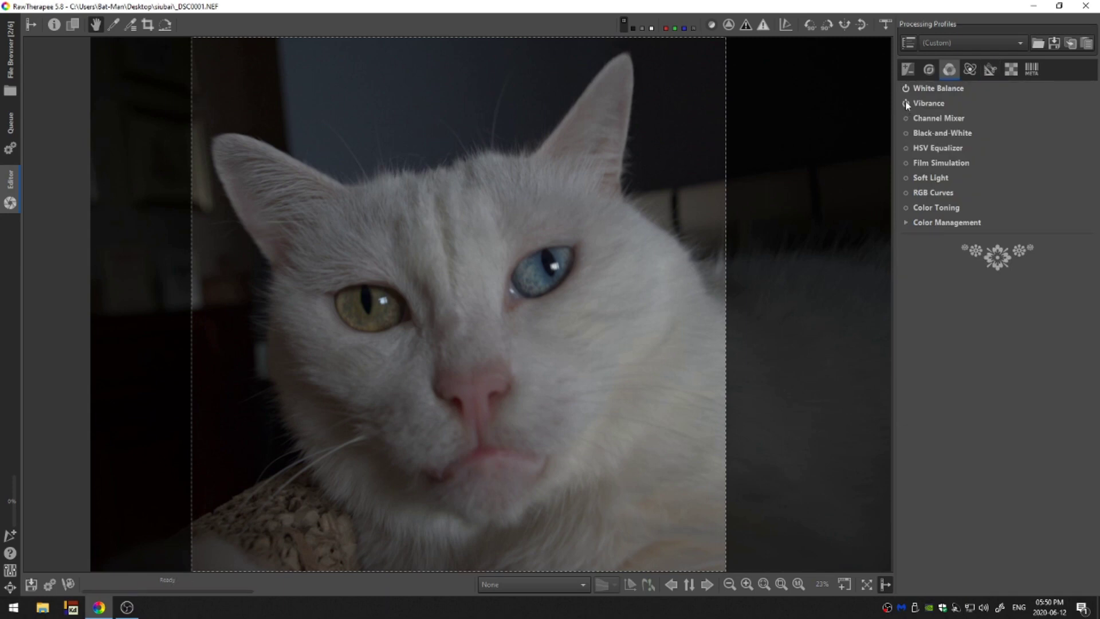
click(908, 69)
click(936, 421)
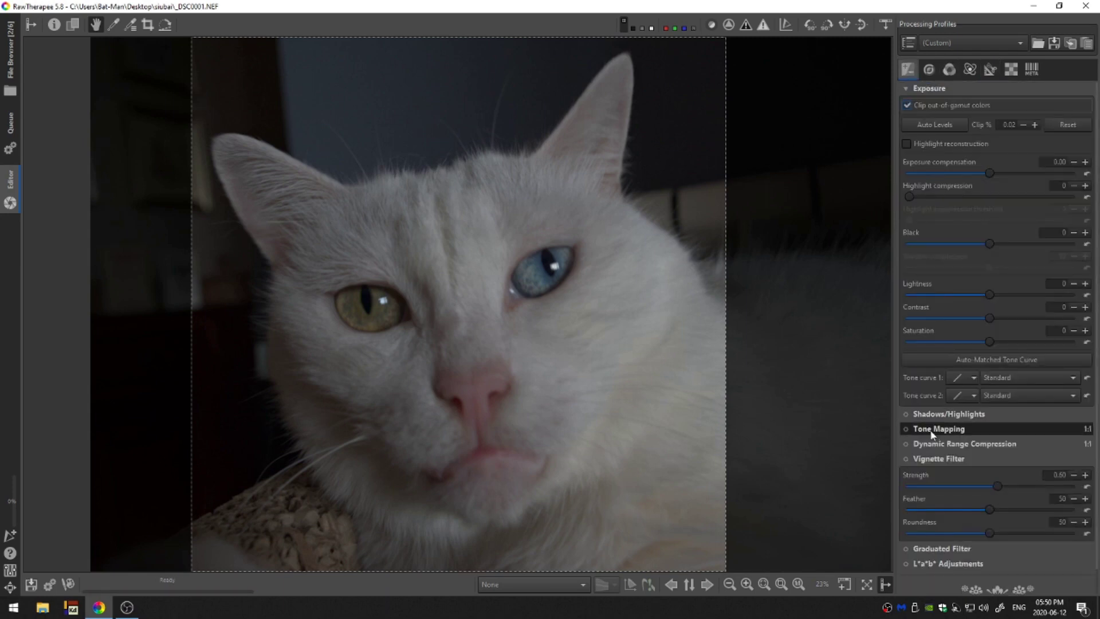
click(934, 459)
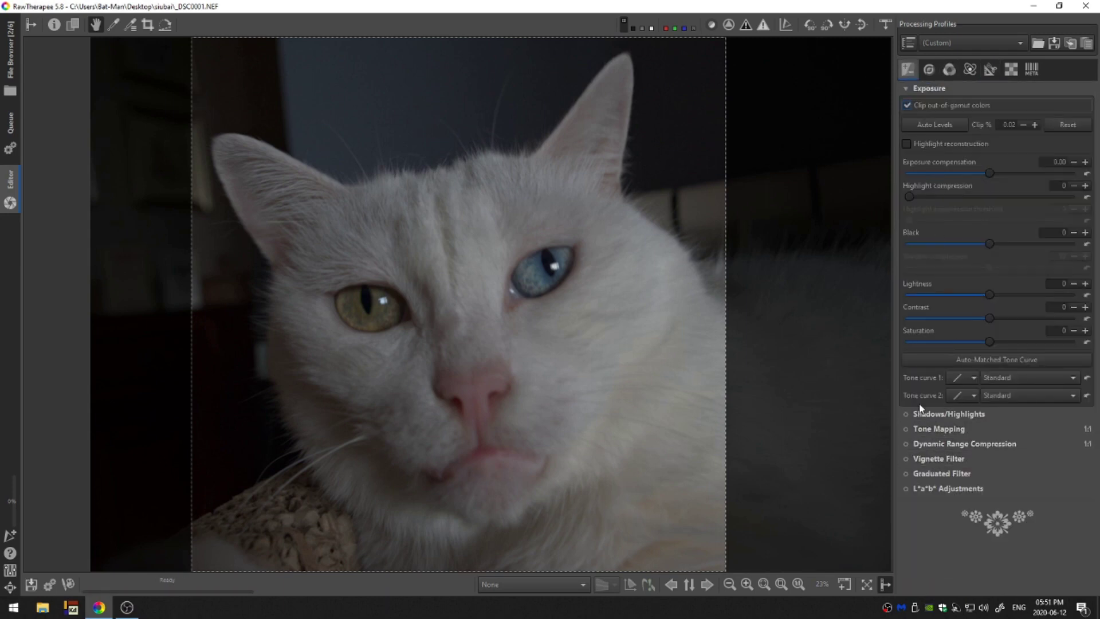
click(932, 90)
click(932, 90)
click(974, 377)
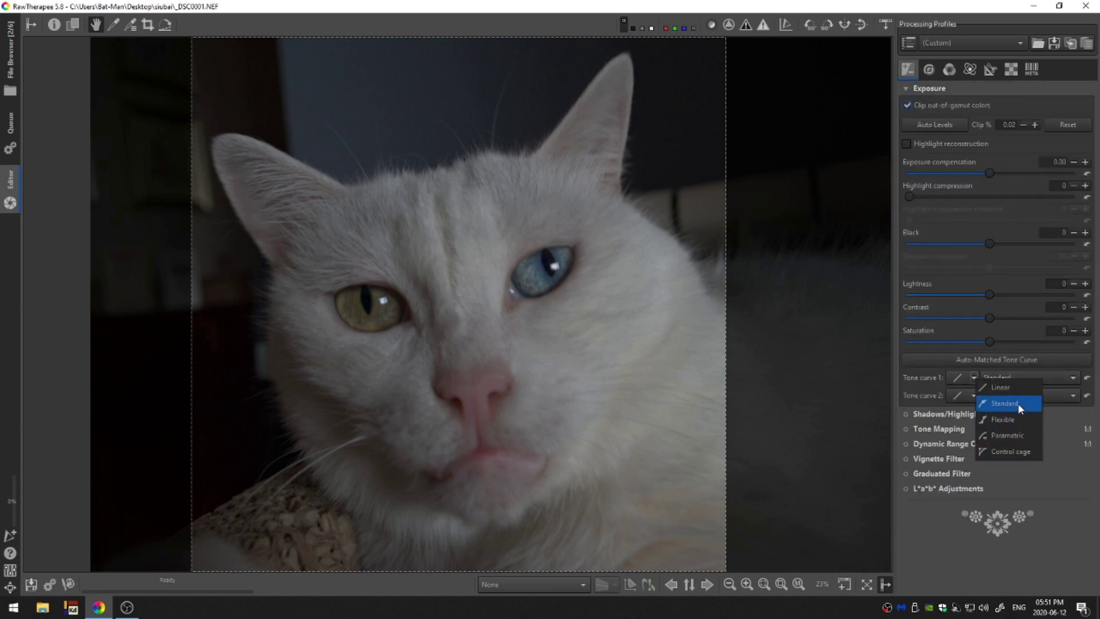
click(1008, 419)
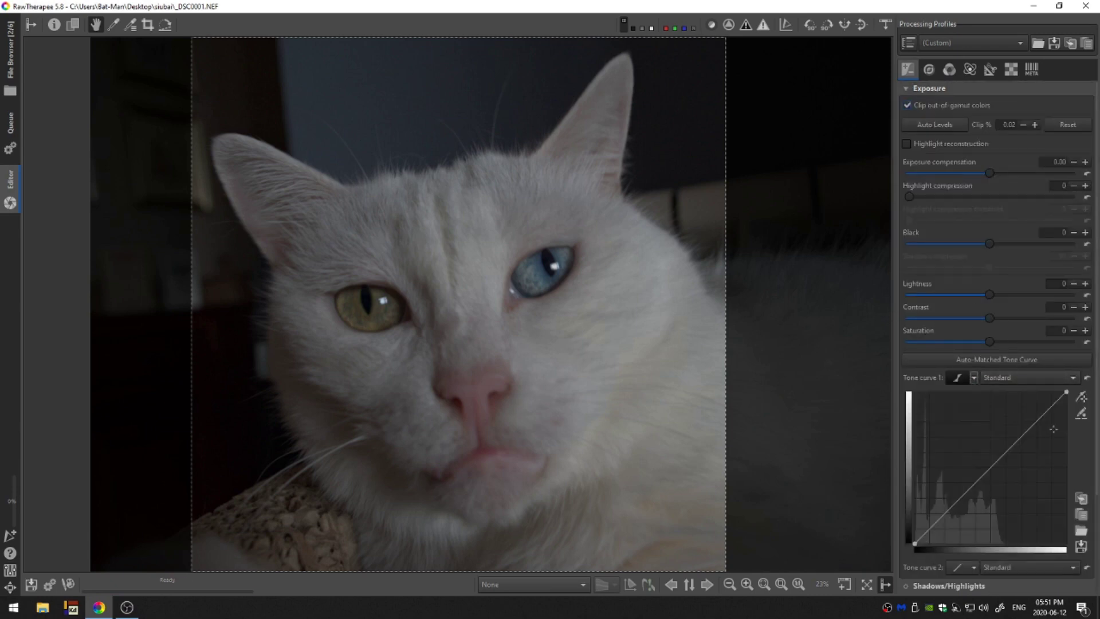
Step: Shape an S-curve: white point pulled in, black point raised, shadows lowered, midtones lifted
drag(1066, 393, 1026, 363)
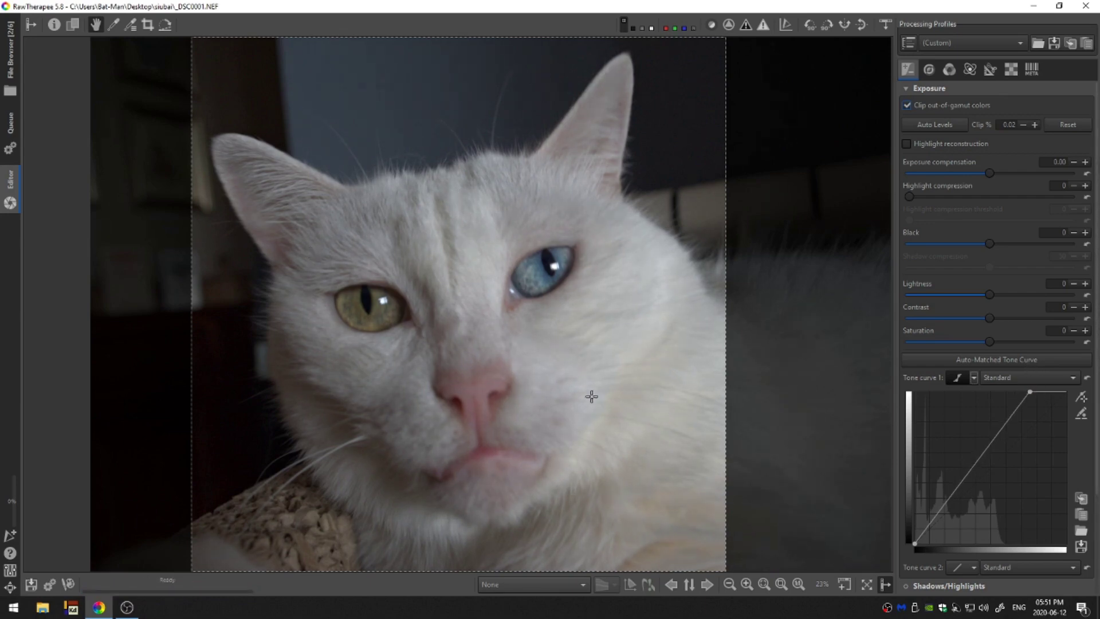
drag(915, 543, 916, 549)
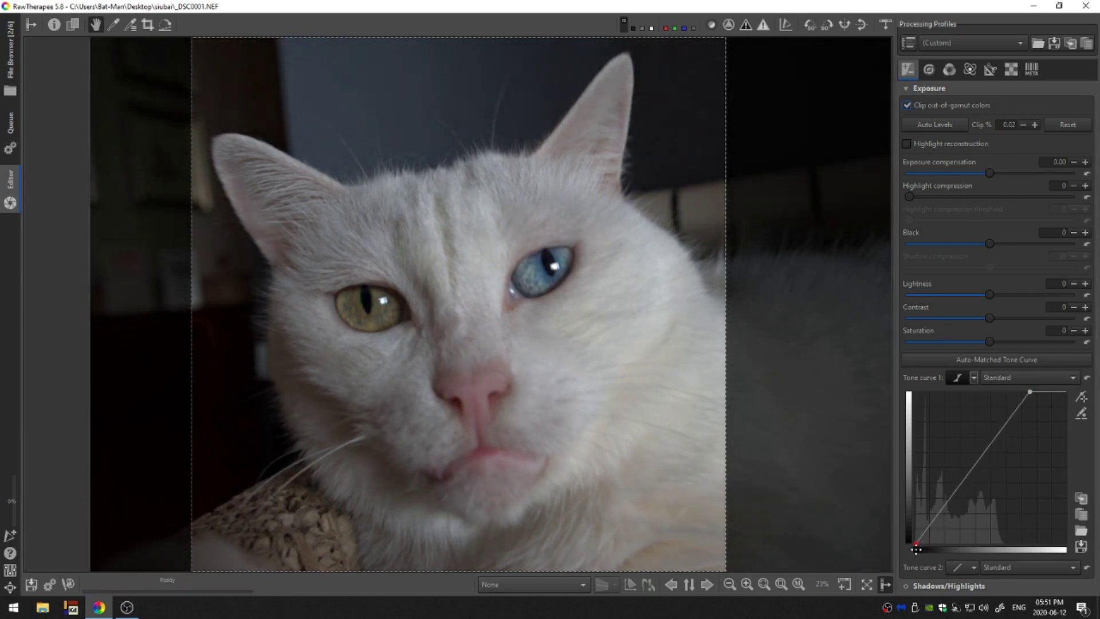
click(928, 528)
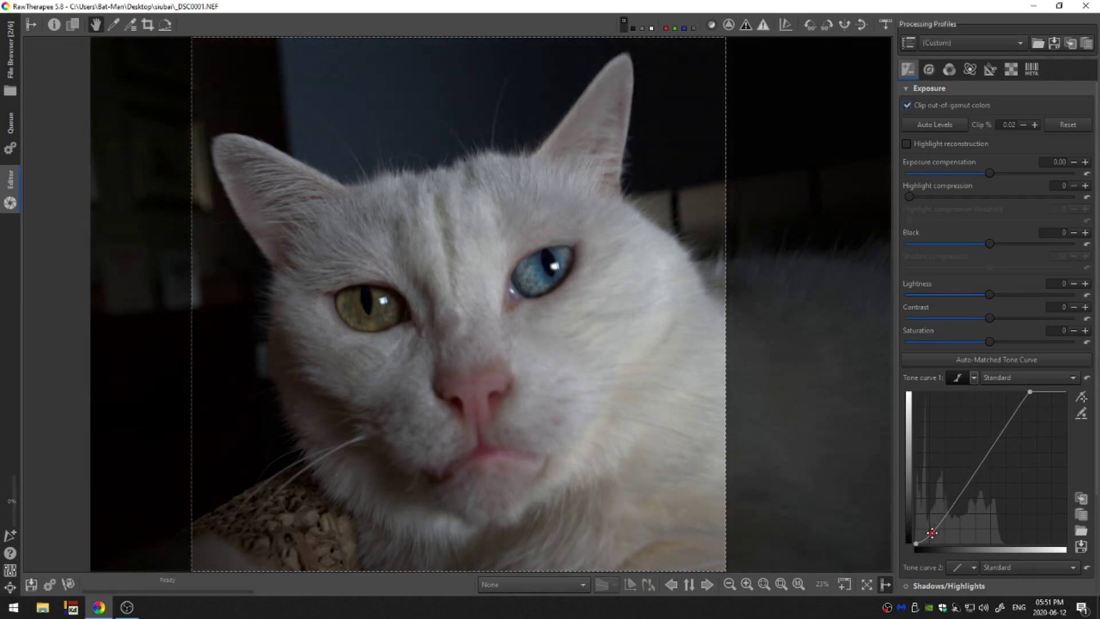
drag(928, 528, 932, 530)
click(993, 438)
drag(991, 436, 990, 434)
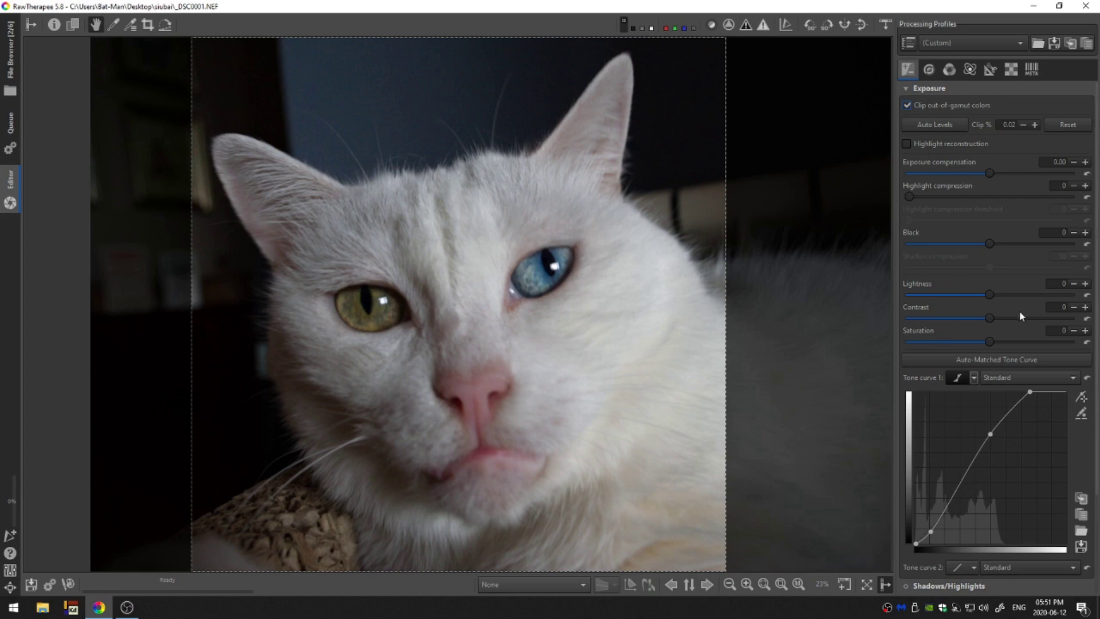
Step: Raise the Exposure Lightness to 5
drag(989, 294, 995, 295)
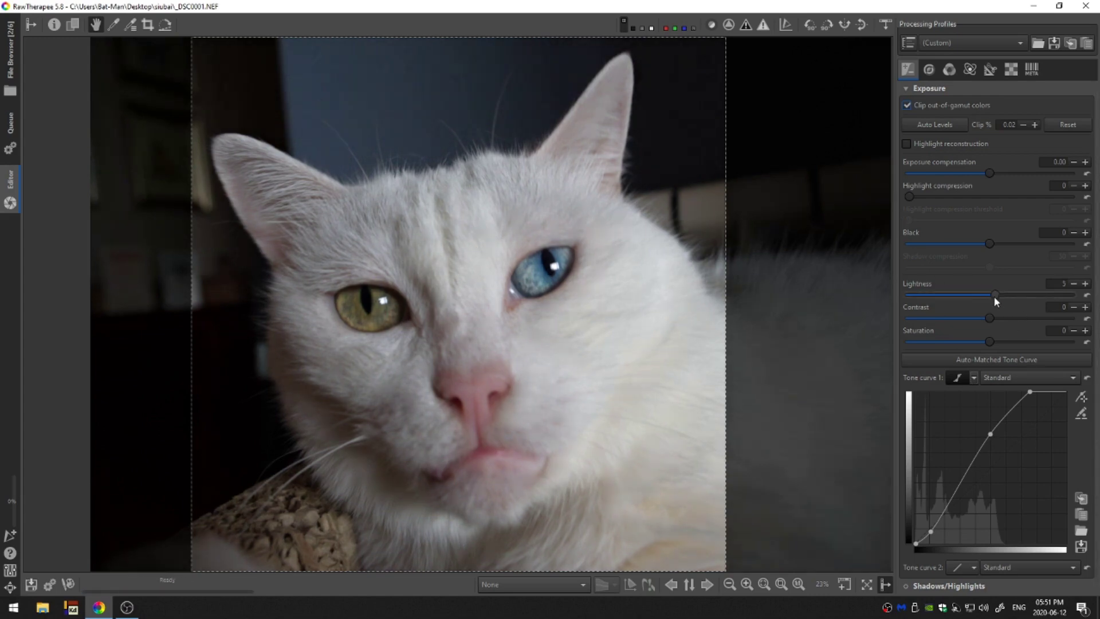
scroll(994, 297, down, 1)
scroll(994, 297, up, 1)
scroll(1085, 327, up, 12)
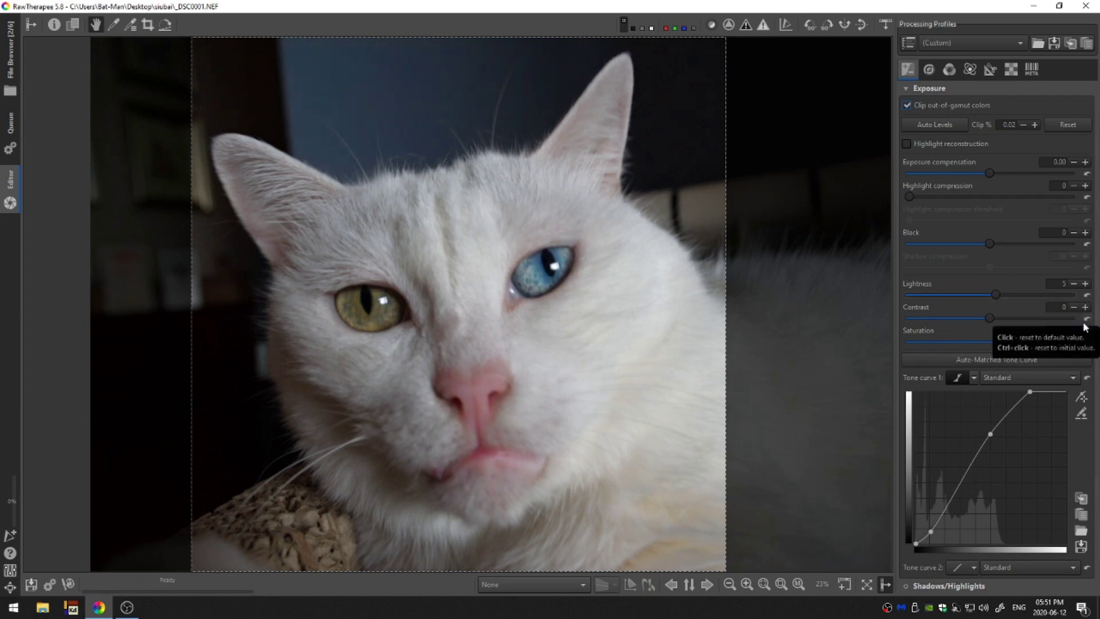
Step: Enable Unsharp Mask sharpening while viewing at 100%, then fit the photo and expand Contrast by Detail Levels
click(928, 69)
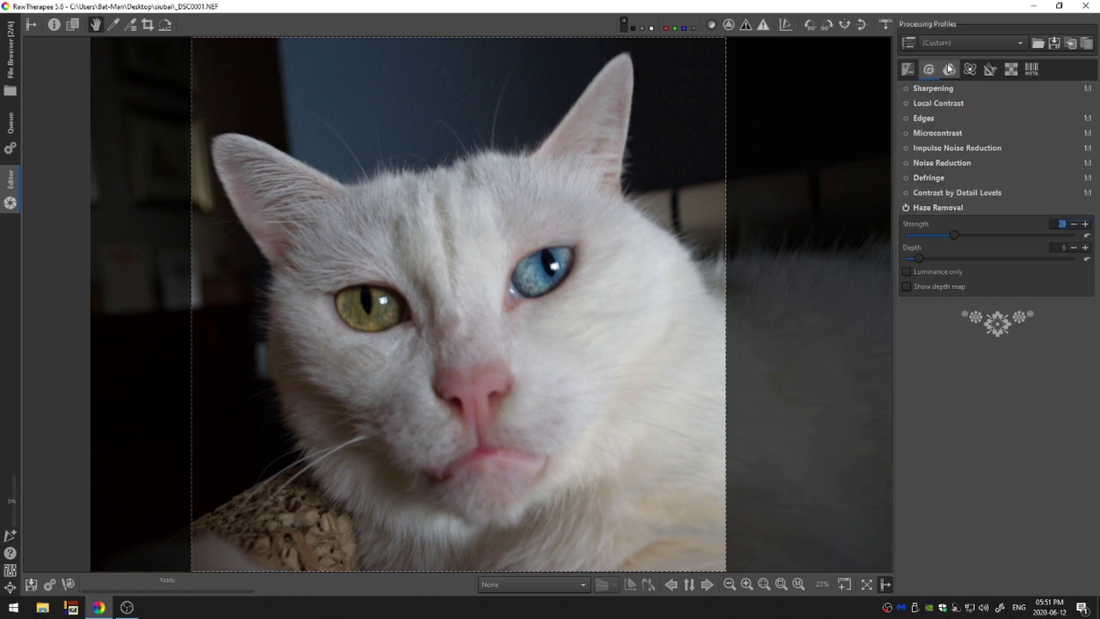
click(798, 583)
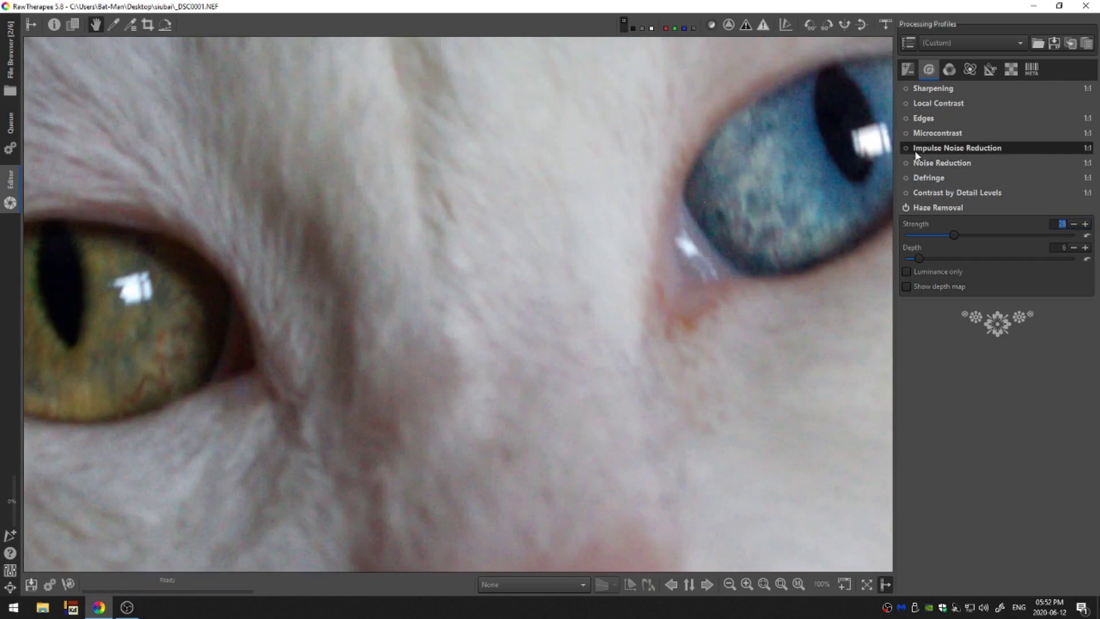
click(906, 89)
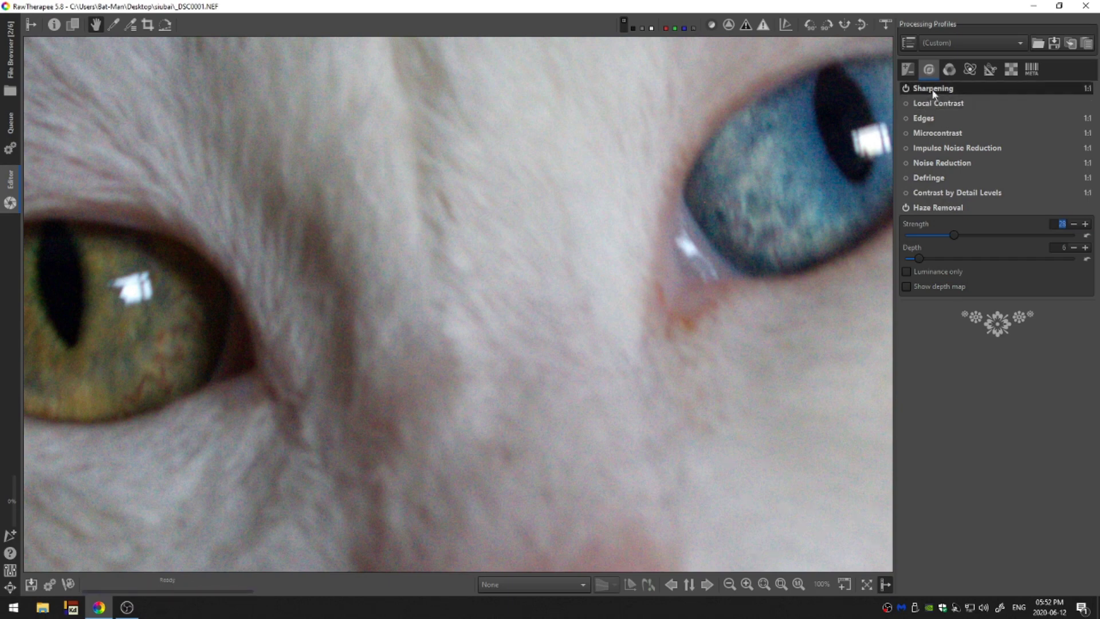
click(933, 89)
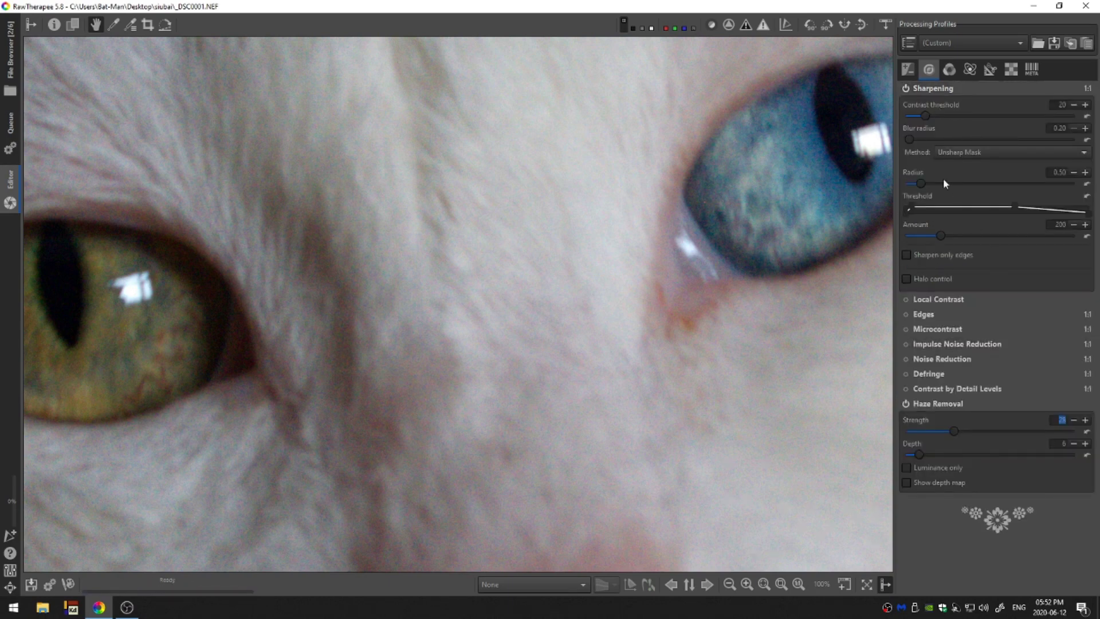
click(934, 89)
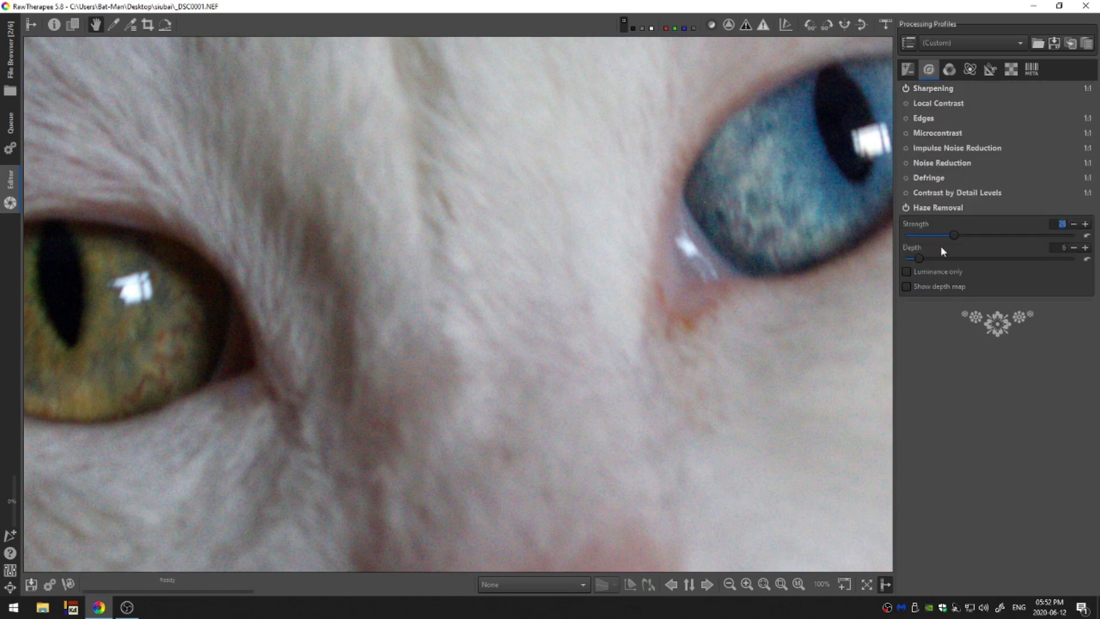
click(781, 584)
click(931, 194)
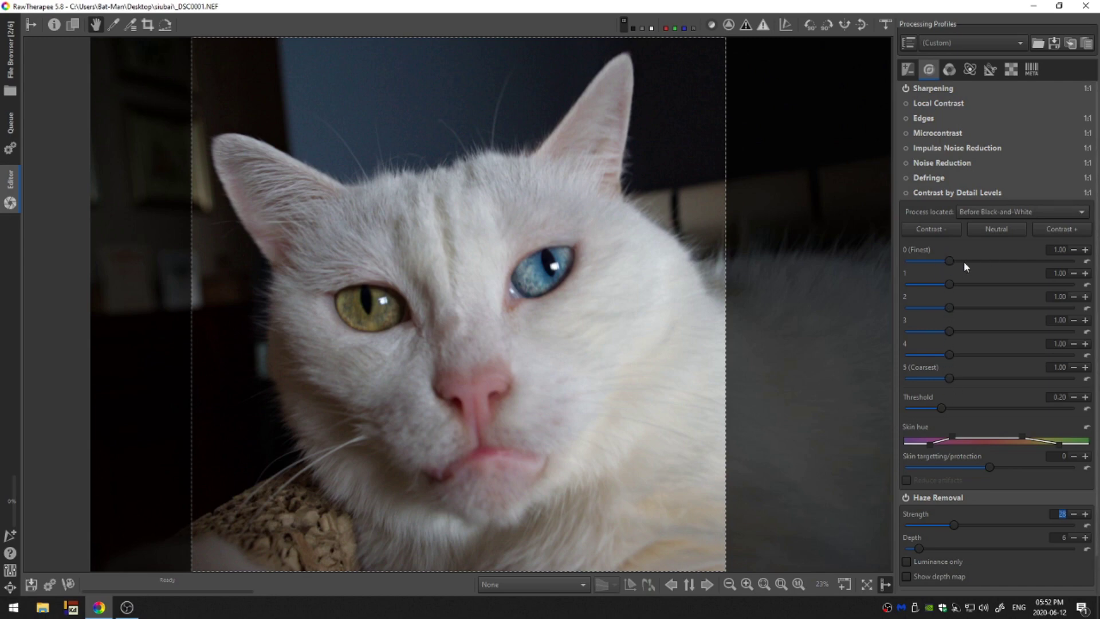
Step: Boost Contrast by Detail Levels to 2.20 finest through 1.20 coarsest, toggling it to compare
click(1083, 232)
click(1083, 232)
click(1082, 232)
click(1082, 232)
click(907, 195)
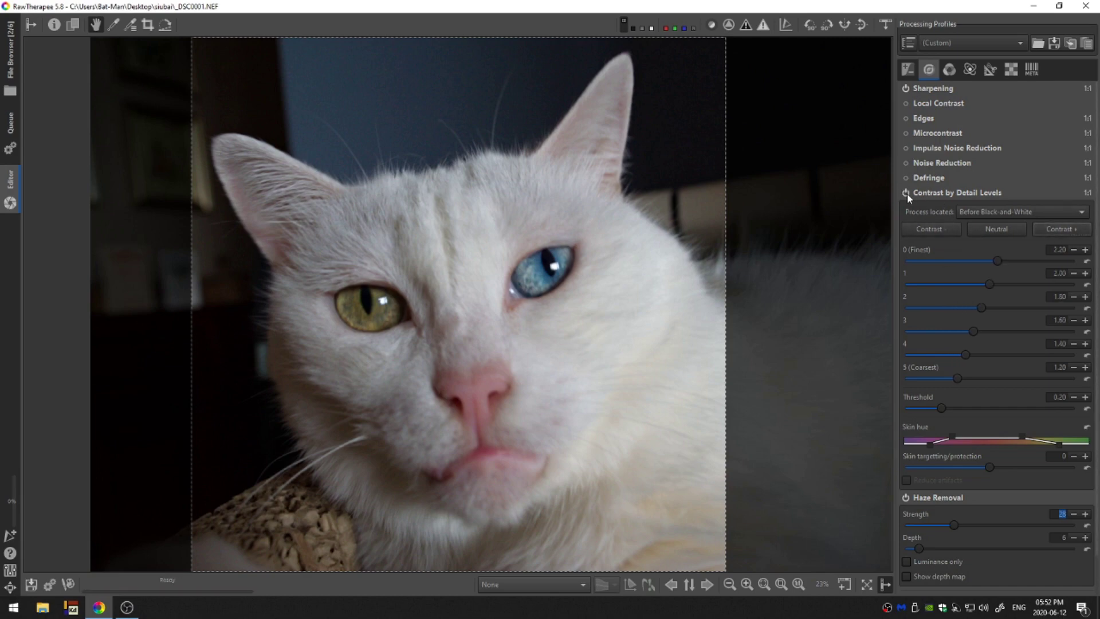
click(907, 193)
click(907, 193)
click(906, 194)
click(906, 193)
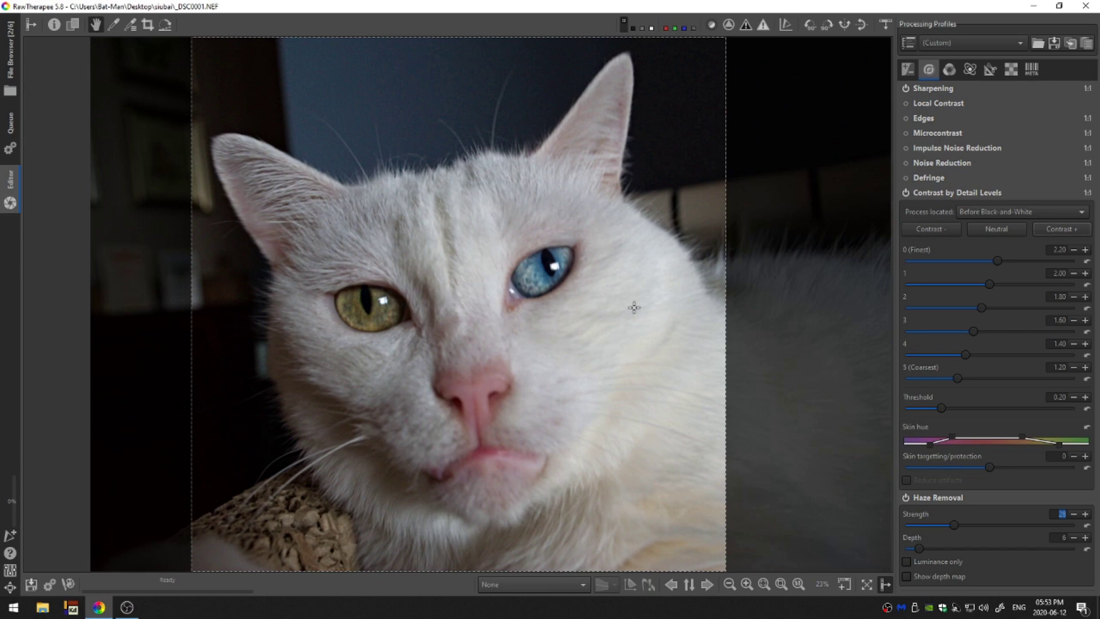
Step: Turn on Noise Reduction and raise its luminance amount
click(940, 192)
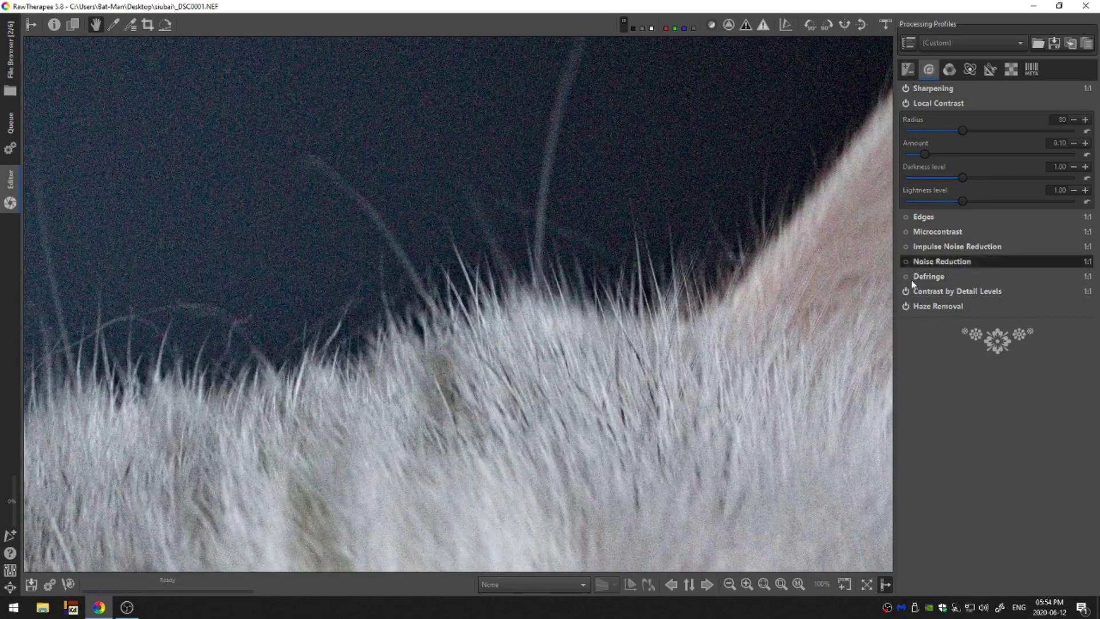
click(906, 261)
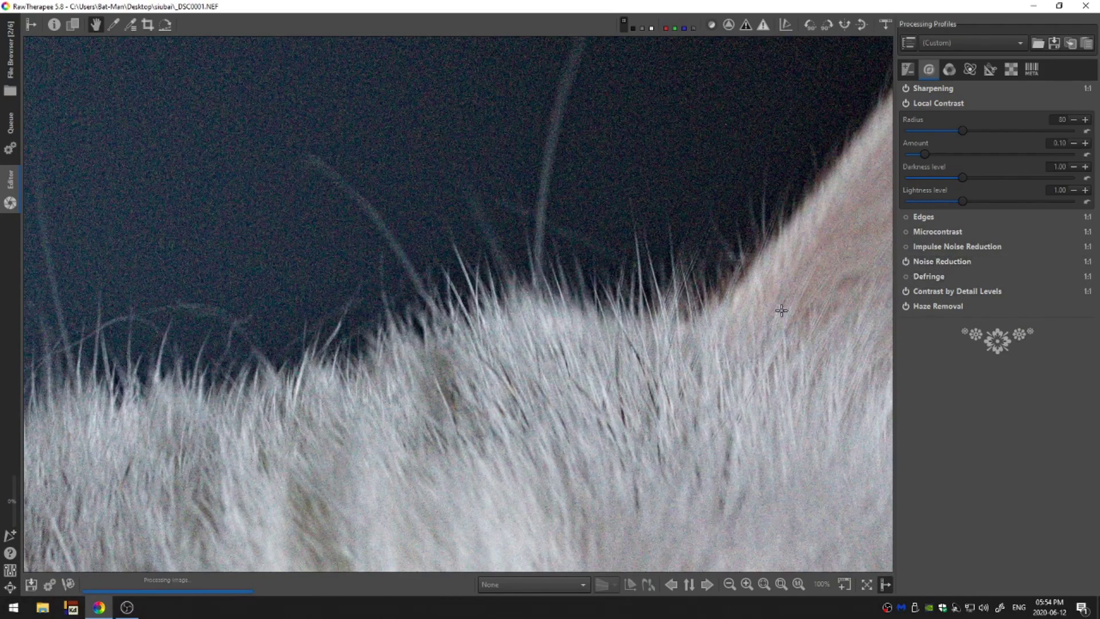
click(951, 261)
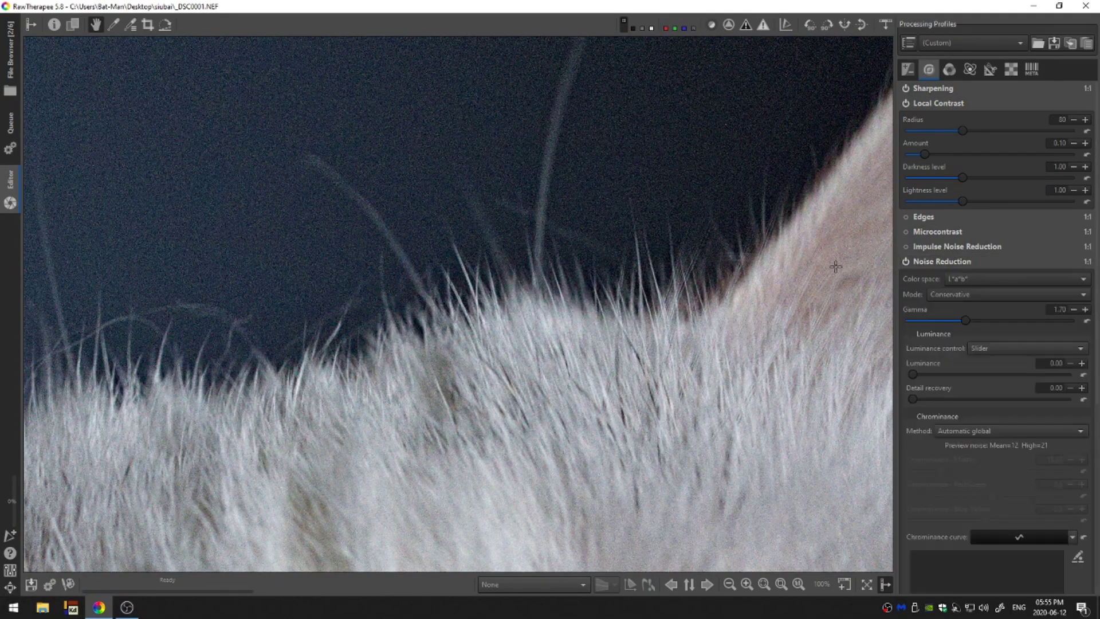
drag(913, 374, 956, 376)
Step: Switch Noise Reduction to Aggressive mode with luminance 20, checking the yellow and blue eyes
click(961, 295)
click(962, 306)
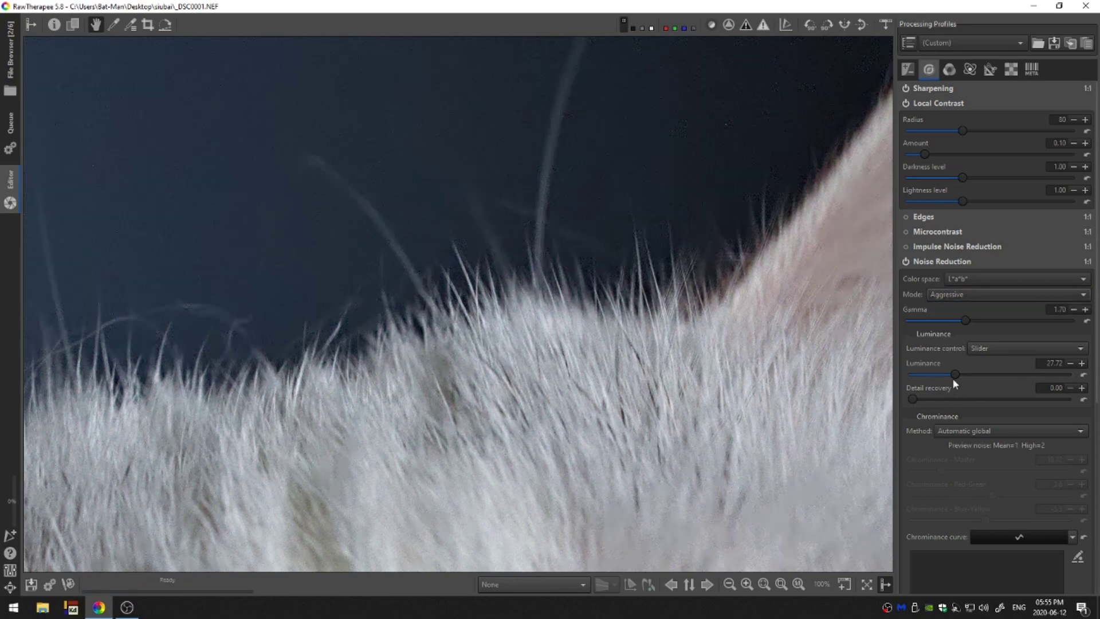
drag(953, 376, 943, 375)
triple_click(1047, 363)
text(20)
key(Return)
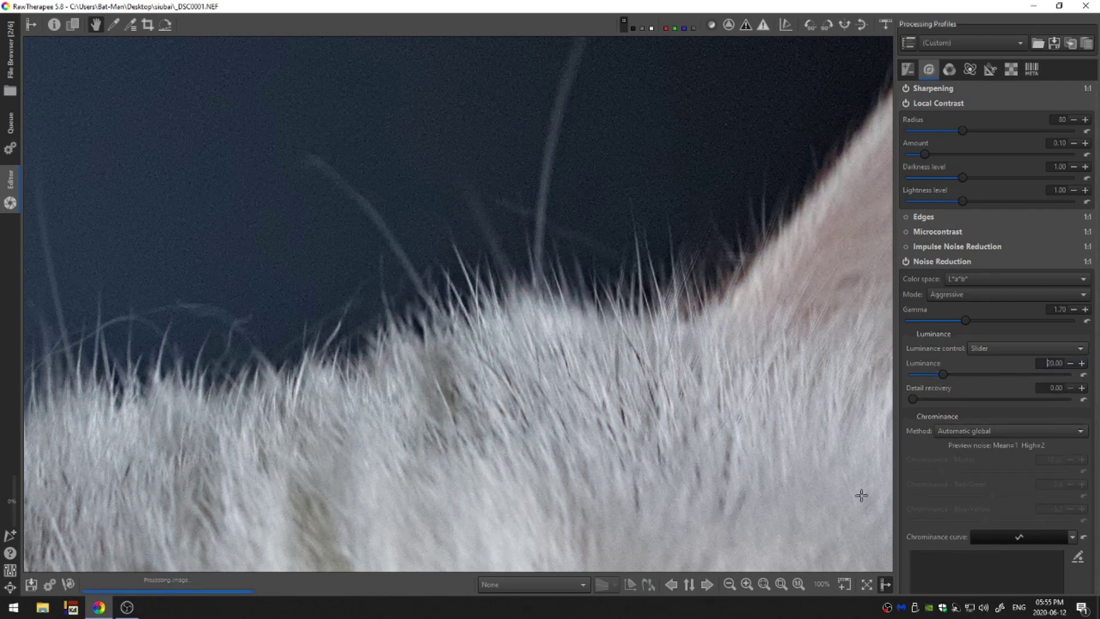
scroll(732, 444, up, 2)
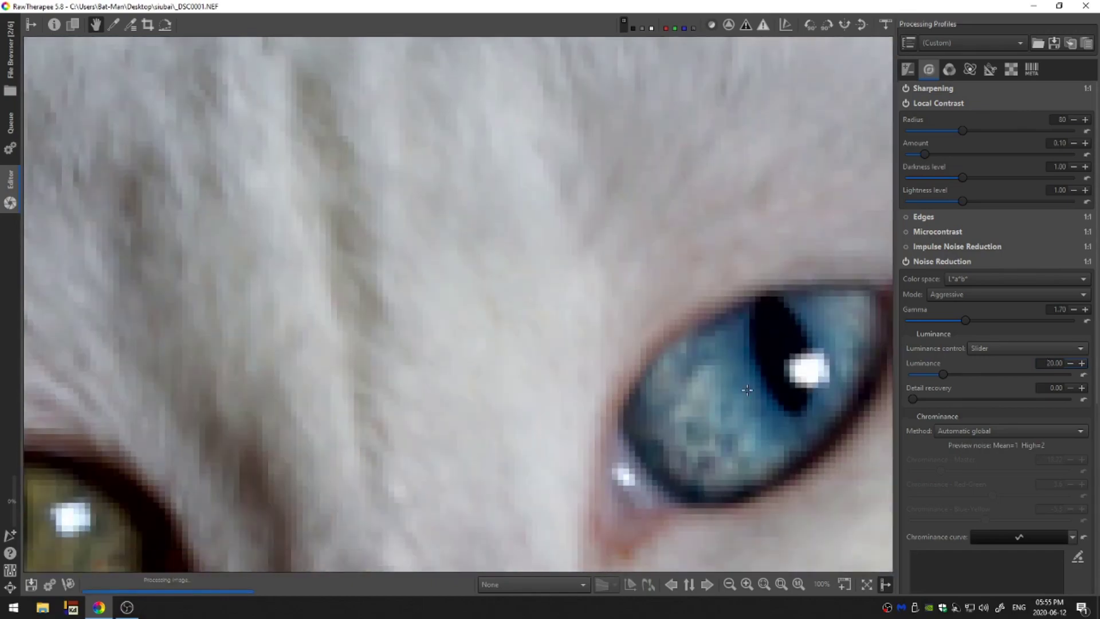
drag(599, 415, 600, 373)
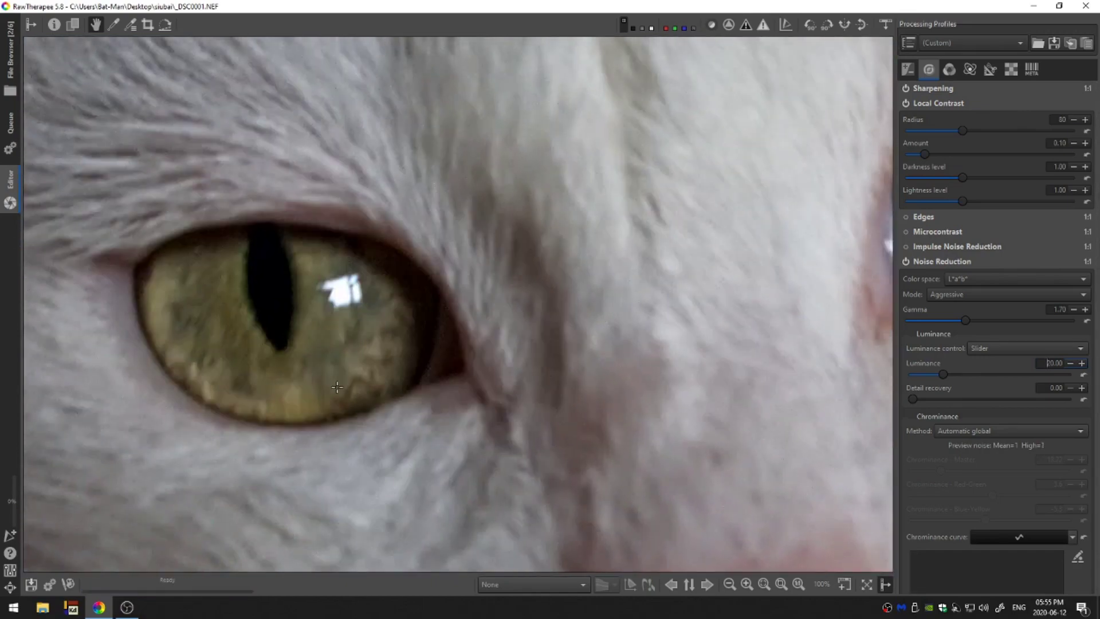
drag(498, 316, 413, 341)
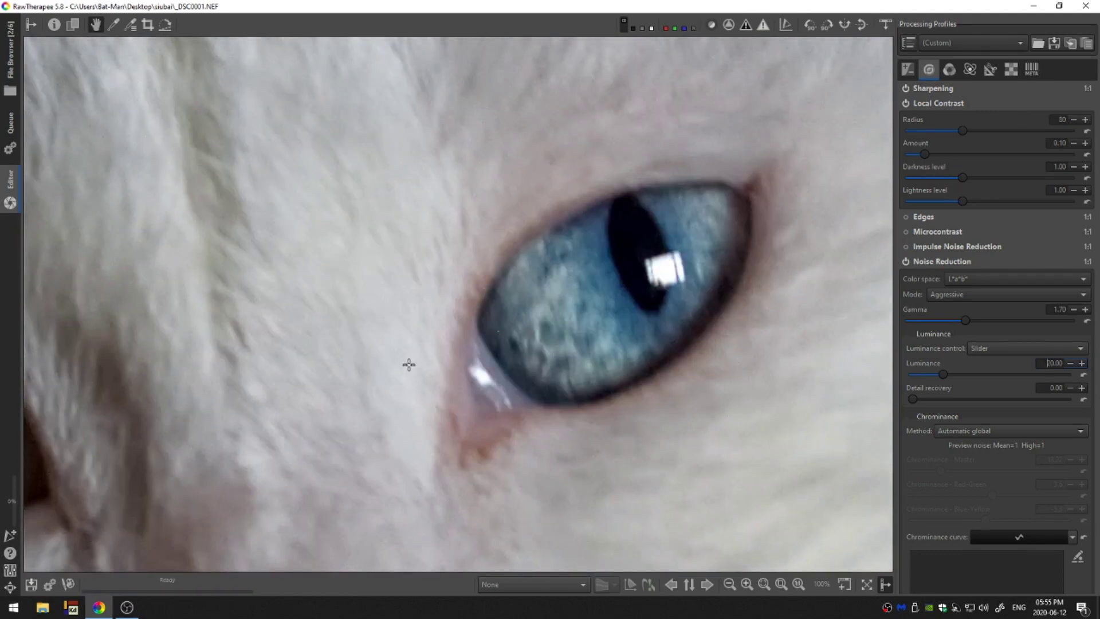
Step: Raise Vibrance Pastel Tones to 22 and switch on Soft Light
click(945, 261)
click(949, 70)
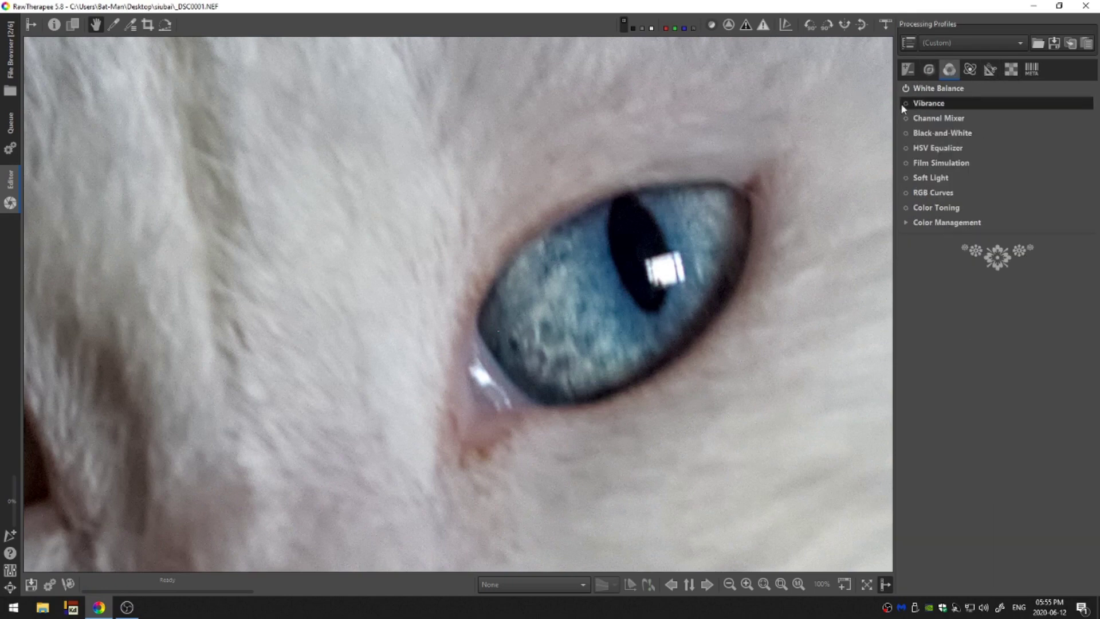
click(945, 103)
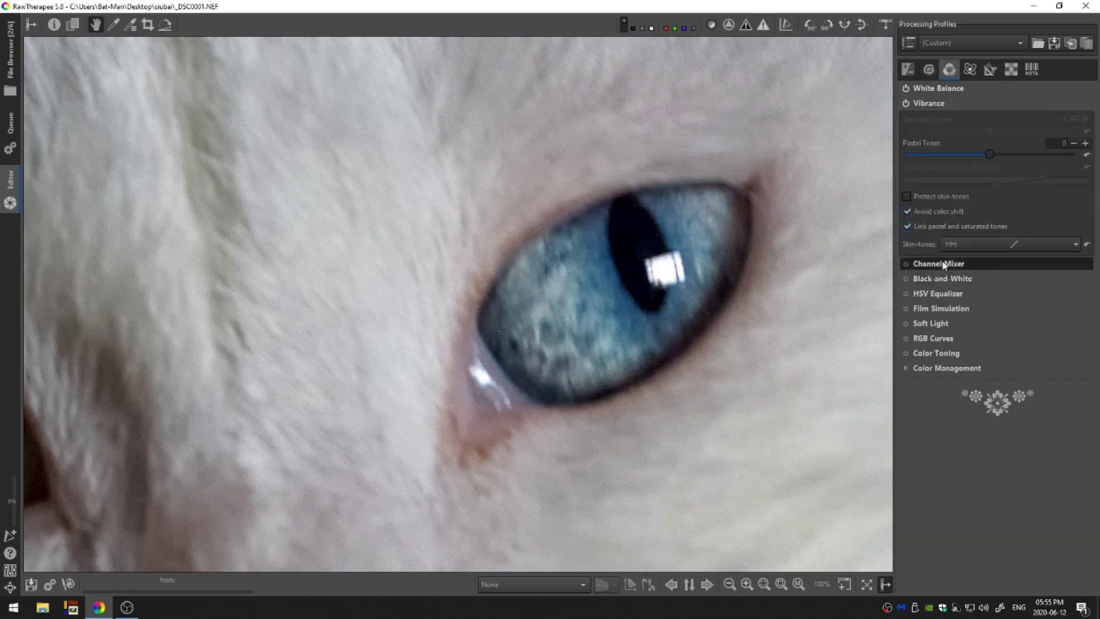
drag(993, 155, 1009, 155)
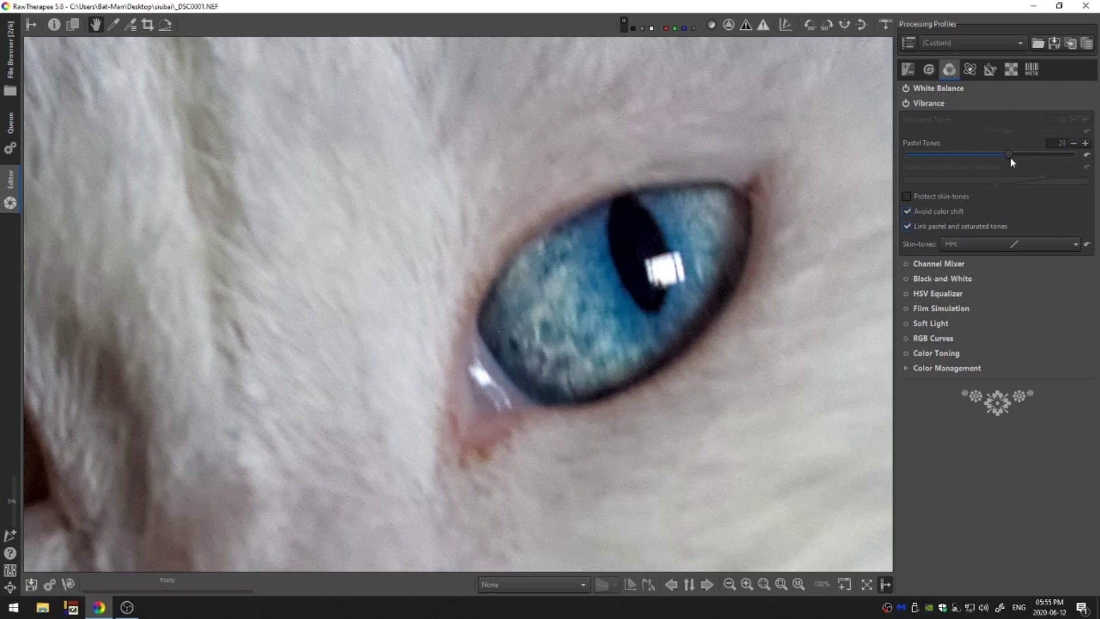
drag(519, 304, 577, 302)
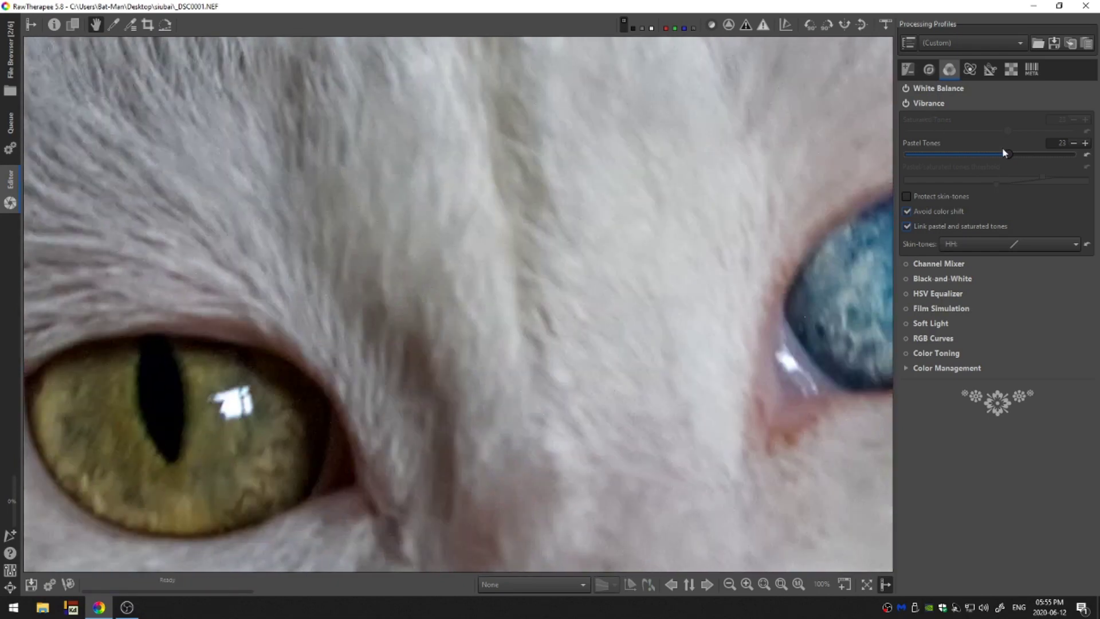
click(939, 102)
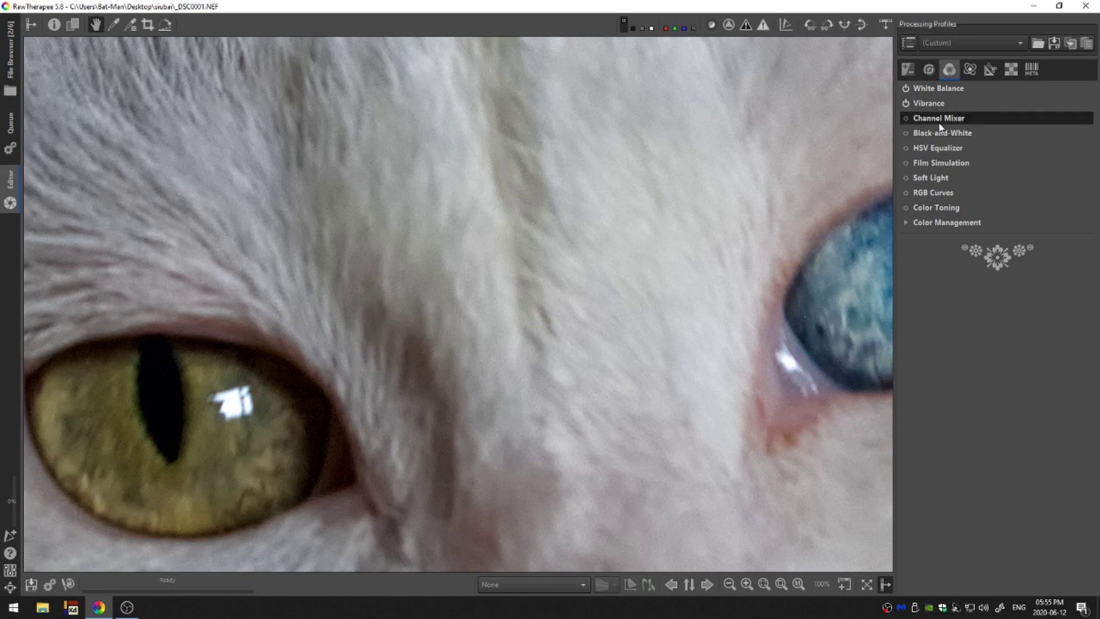
click(905, 178)
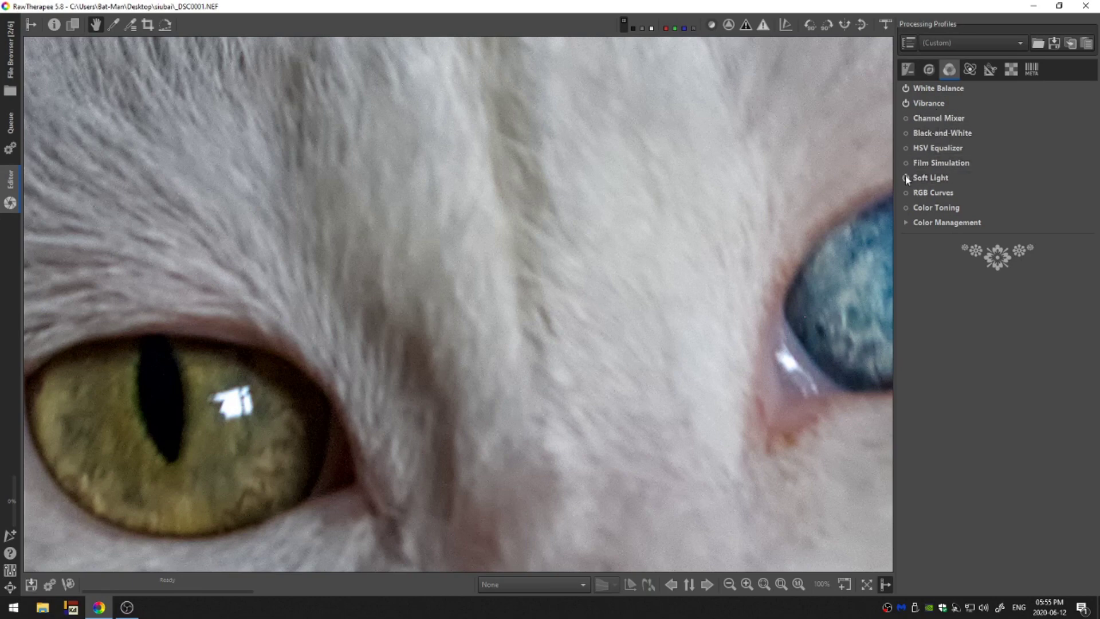
Step: With the whole photo in view, set Soft Light strength to 20 and enable Film Simulation at 100
click(781, 585)
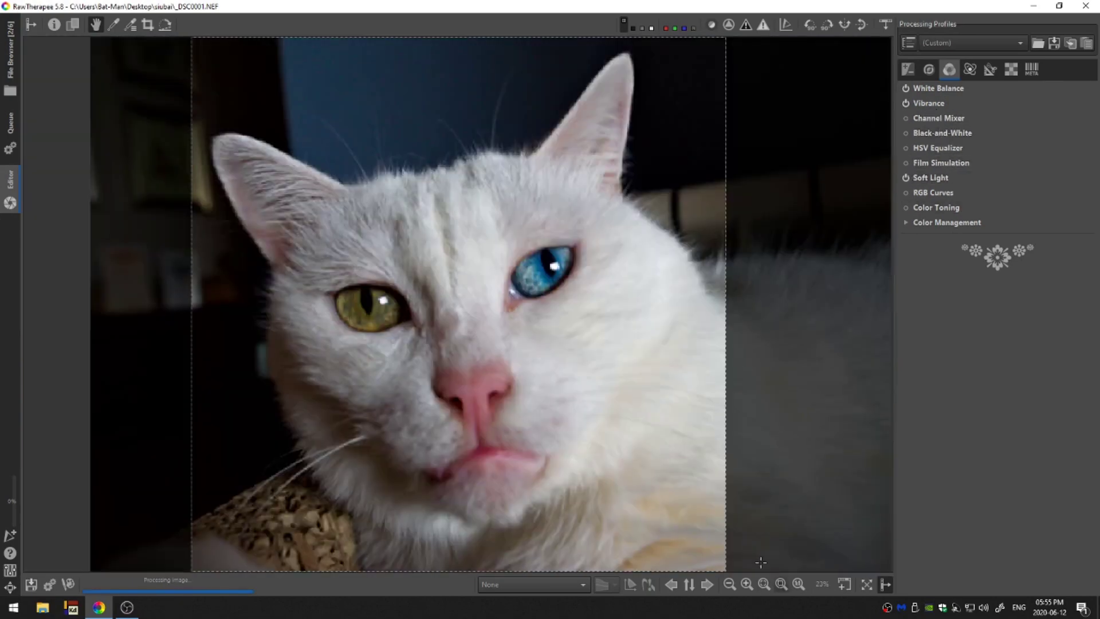
click(906, 178)
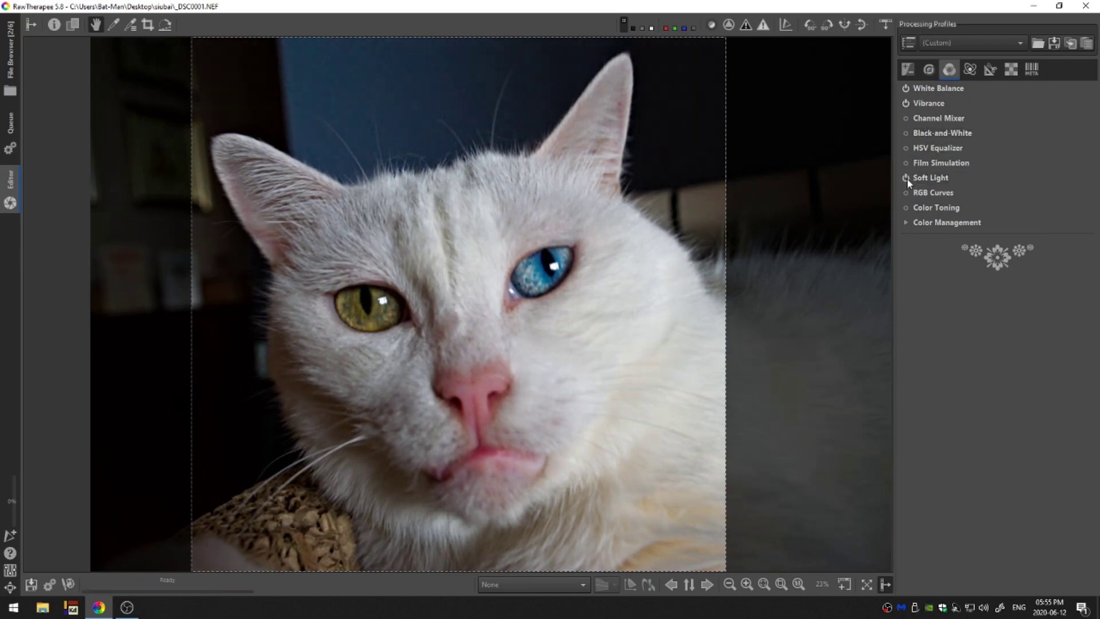
click(916, 178)
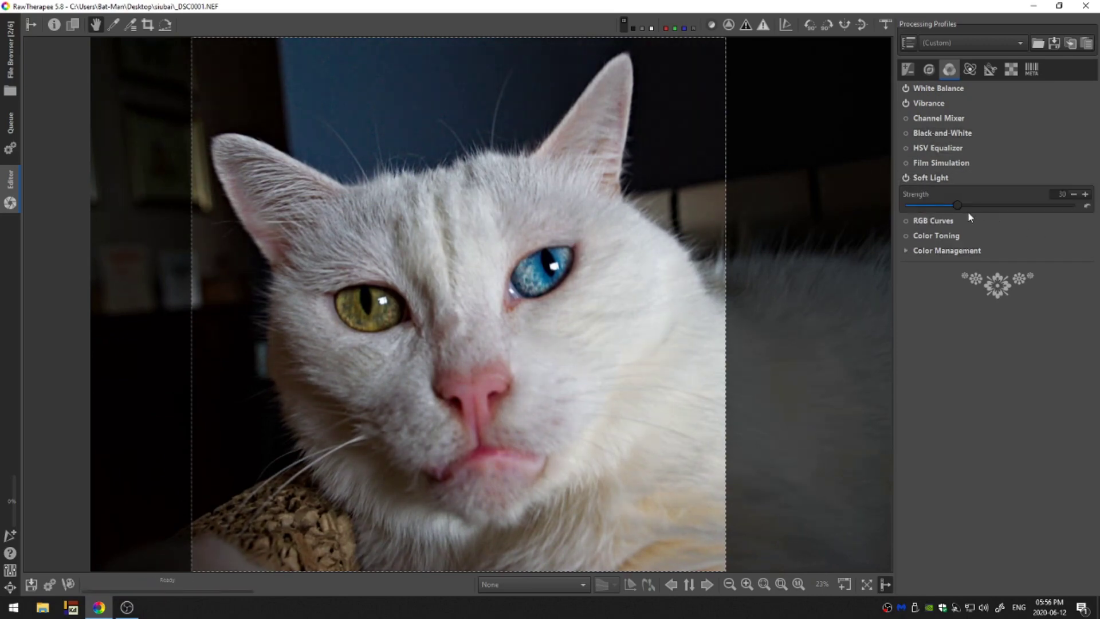
scroll(935, 210, down, 2)
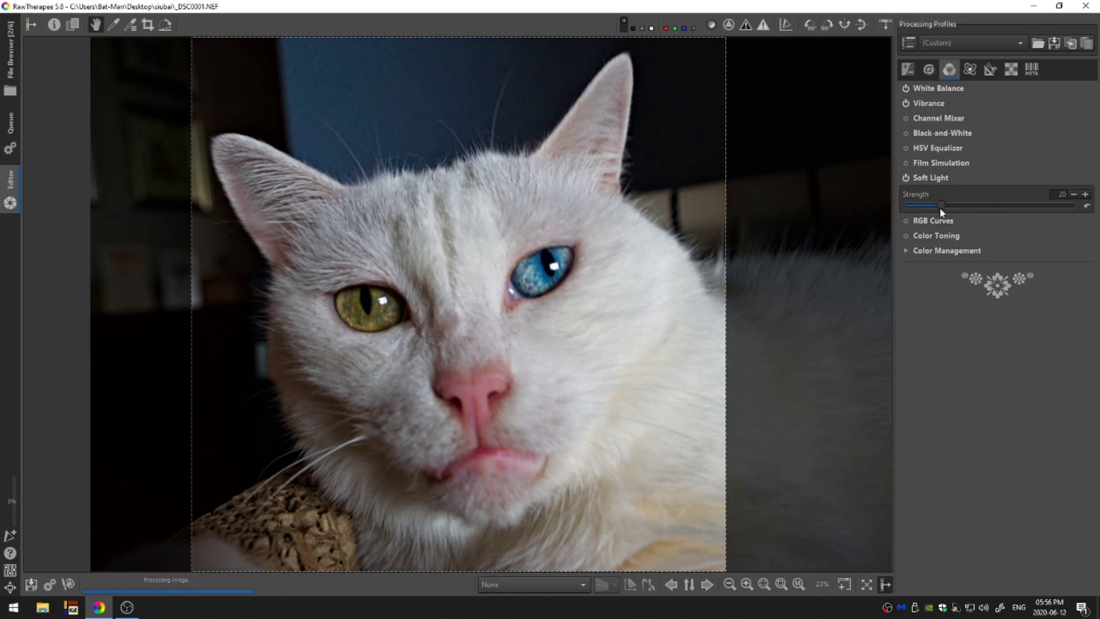
click(906, 179)
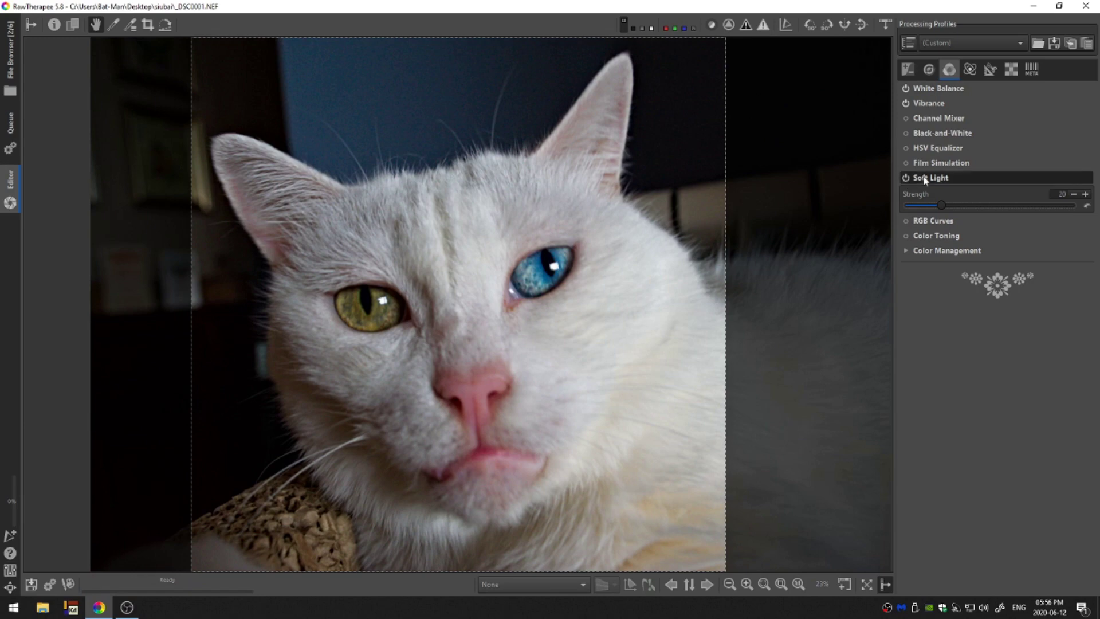
click(925, 179)
click(924, 165)
click(906, 163)
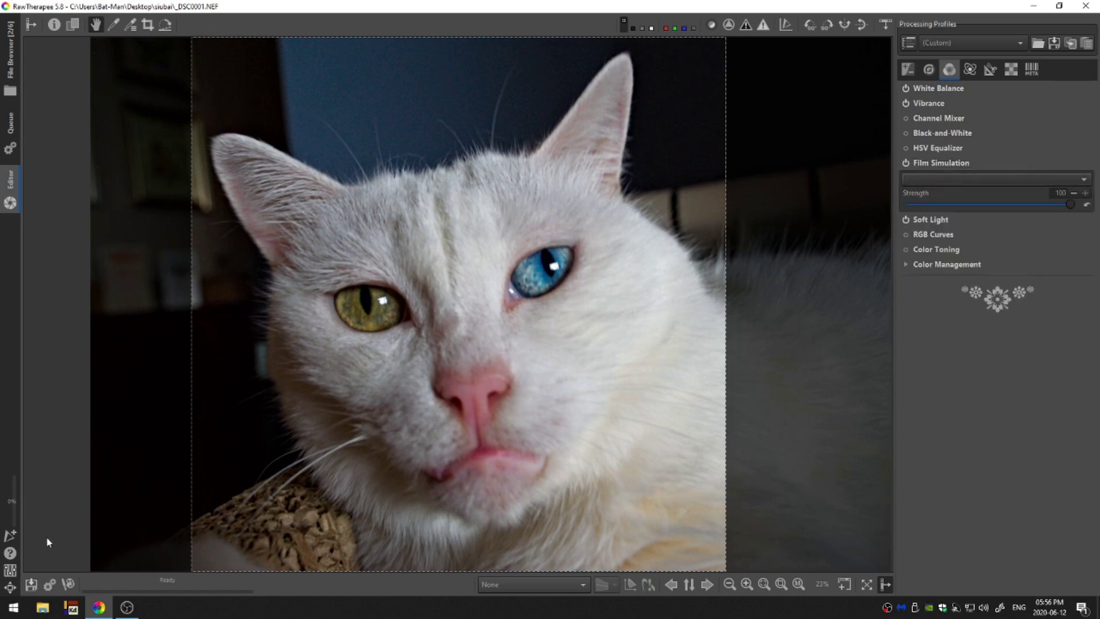
Step: Open the processed photo in maximized GIMP, duplicate its layer, hide the copy, and reselect the original
click(69, 585)
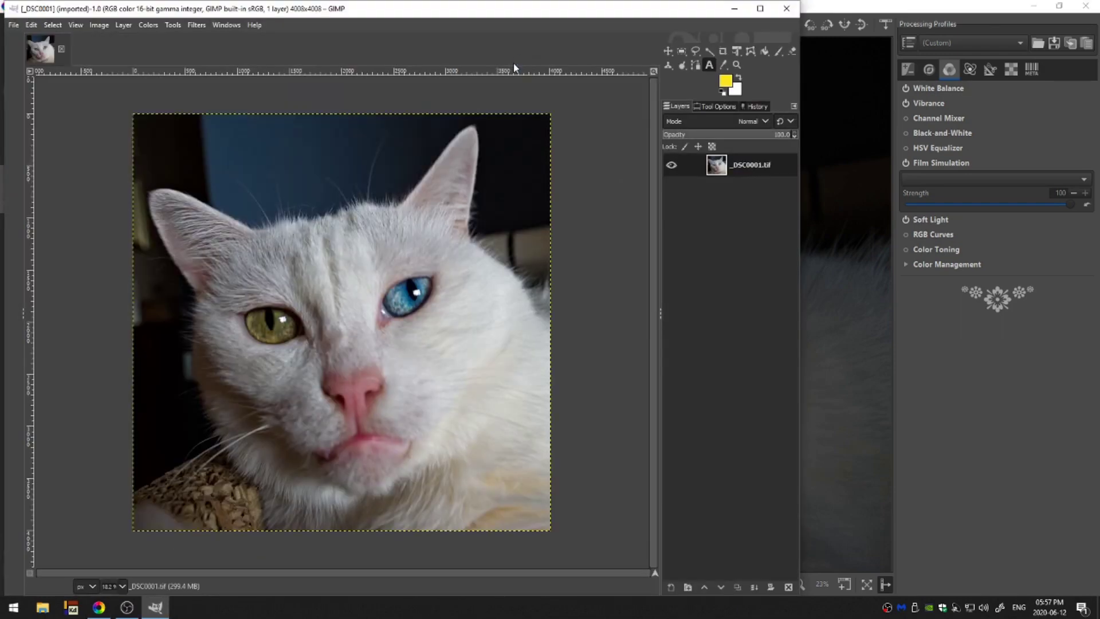
click(762, 9)
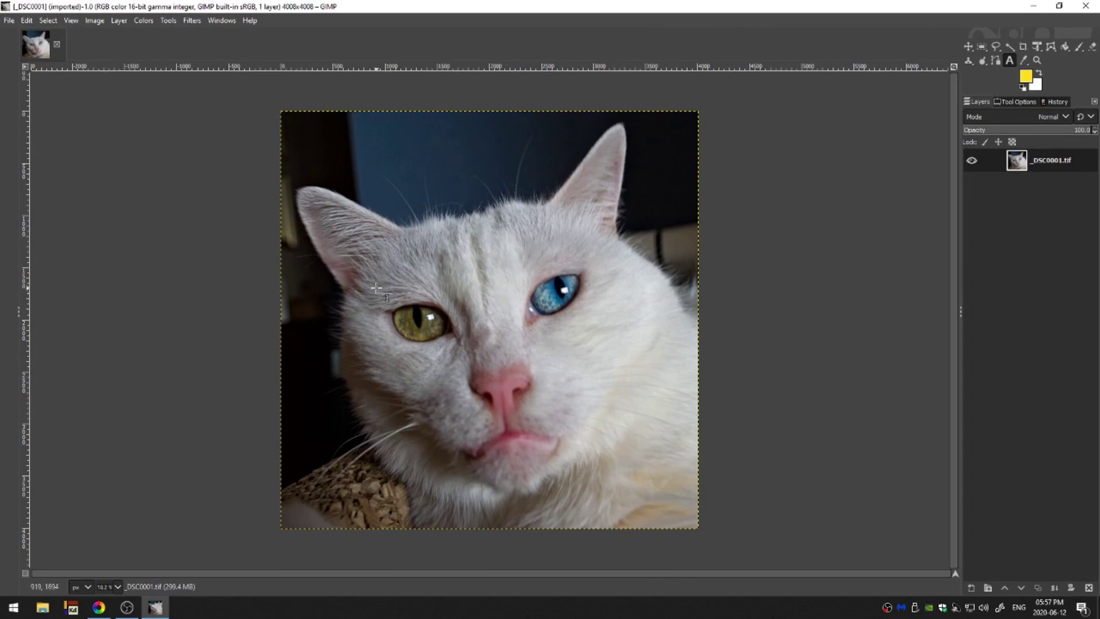
key(ctrl+shift+d)
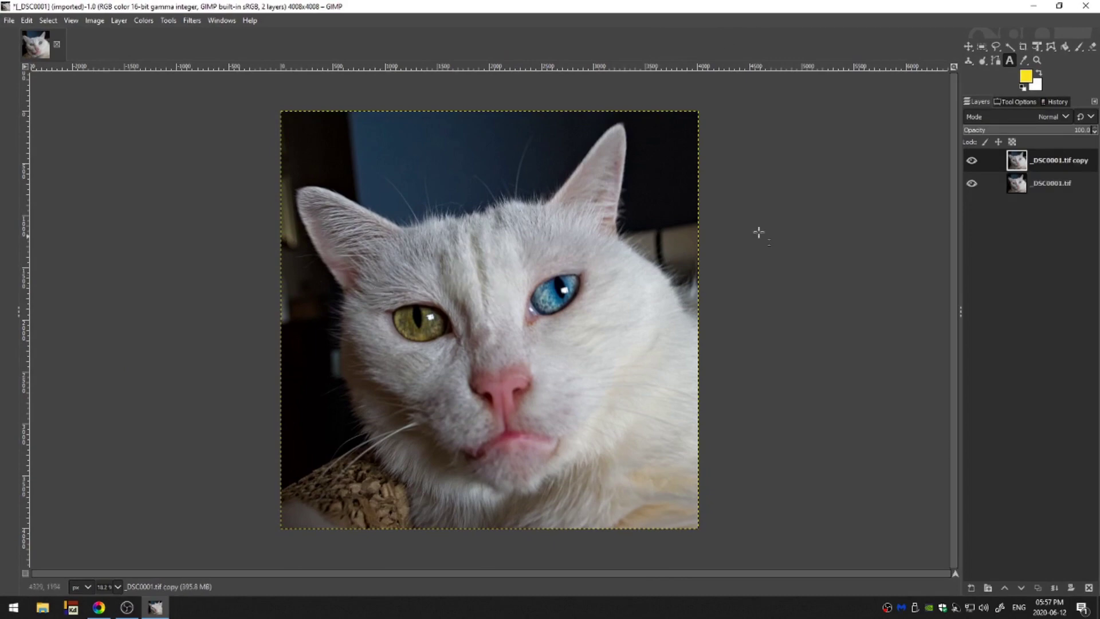
click(972, 161)
click(1043, 188)
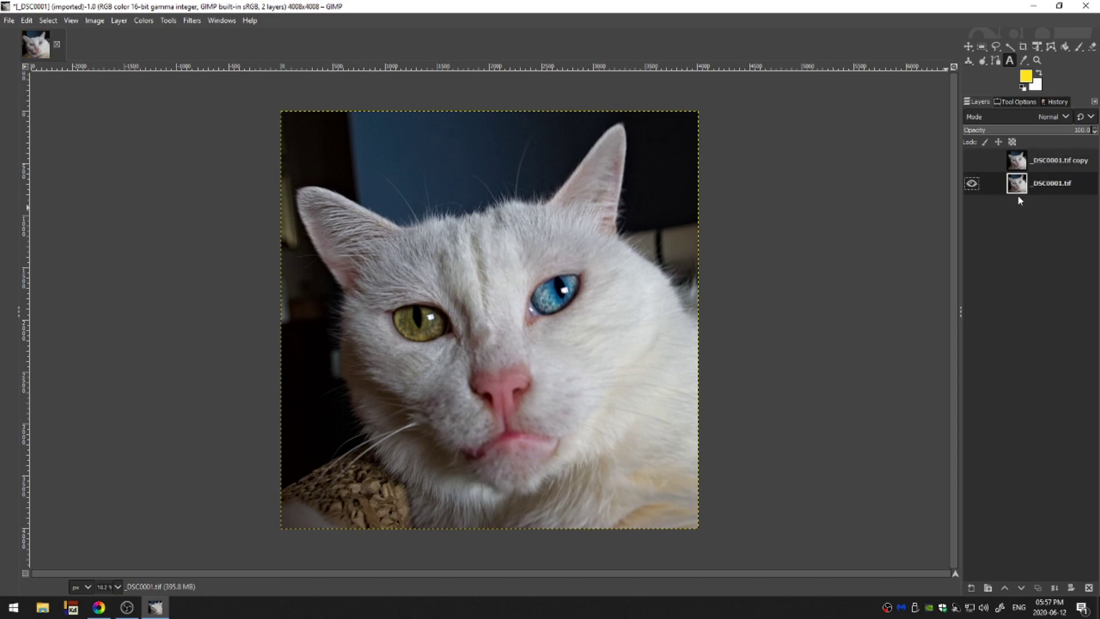
Step: Duplicate the original layer again and desaturate the new copy using Luminance
key(ctrl+shift+d)
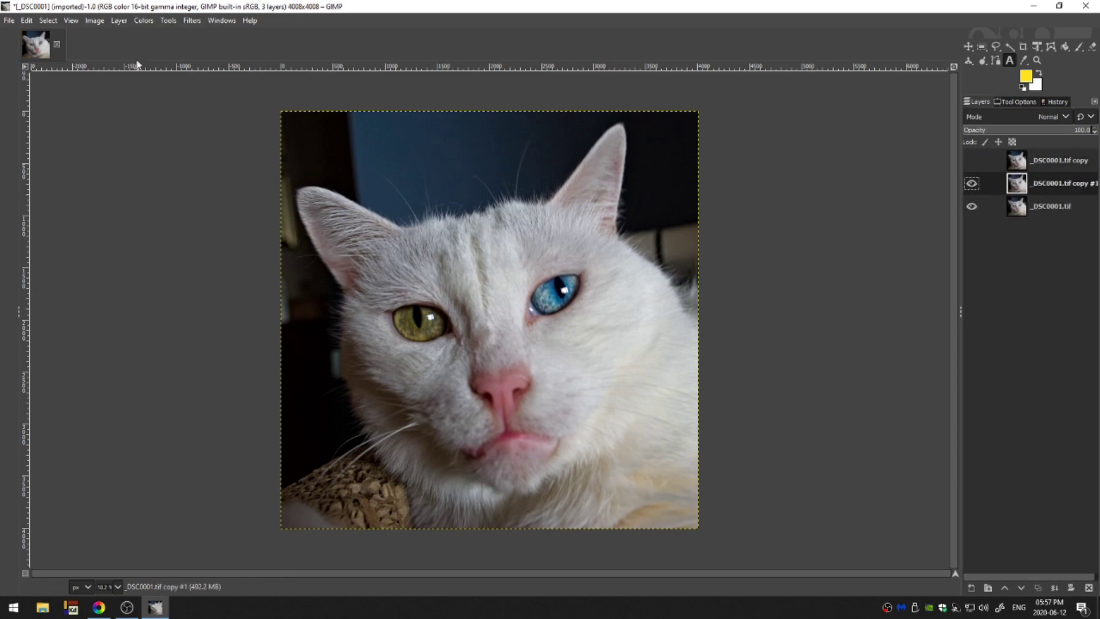
click(121, 25)
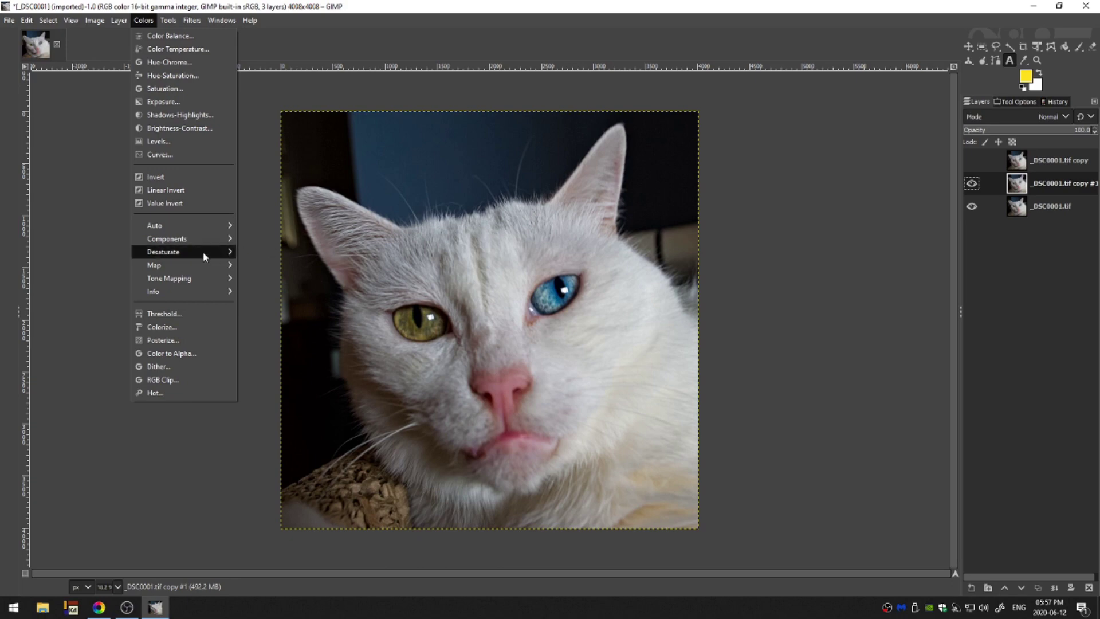
mouse_move(201, 258)
click(288, 267)
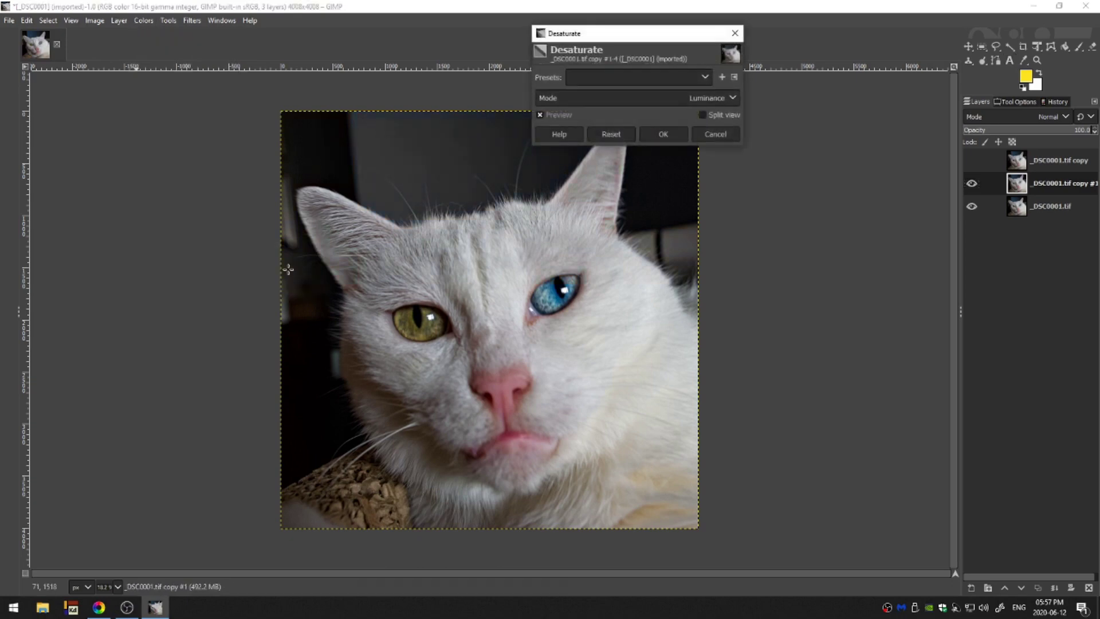
click(664, 136)
Step: Darken the grey copy with Levels, lower its opacity to 66.1%, and show the top copy
click(119, 21)
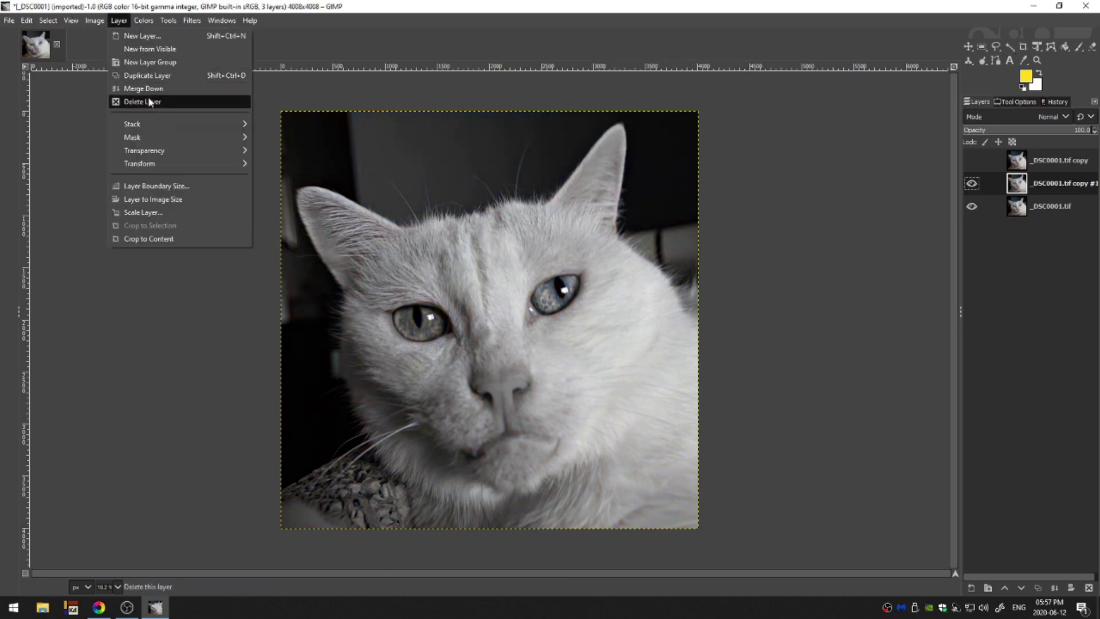
mouse_move(158, 21)
click(165, 141)
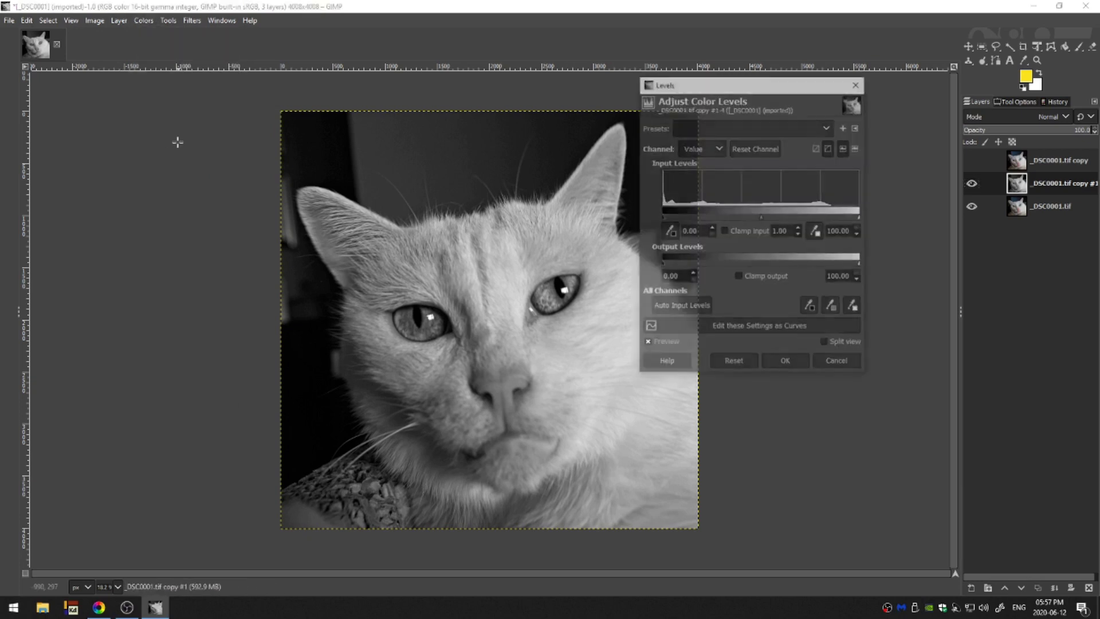
drag(667, 220, 674, 221)
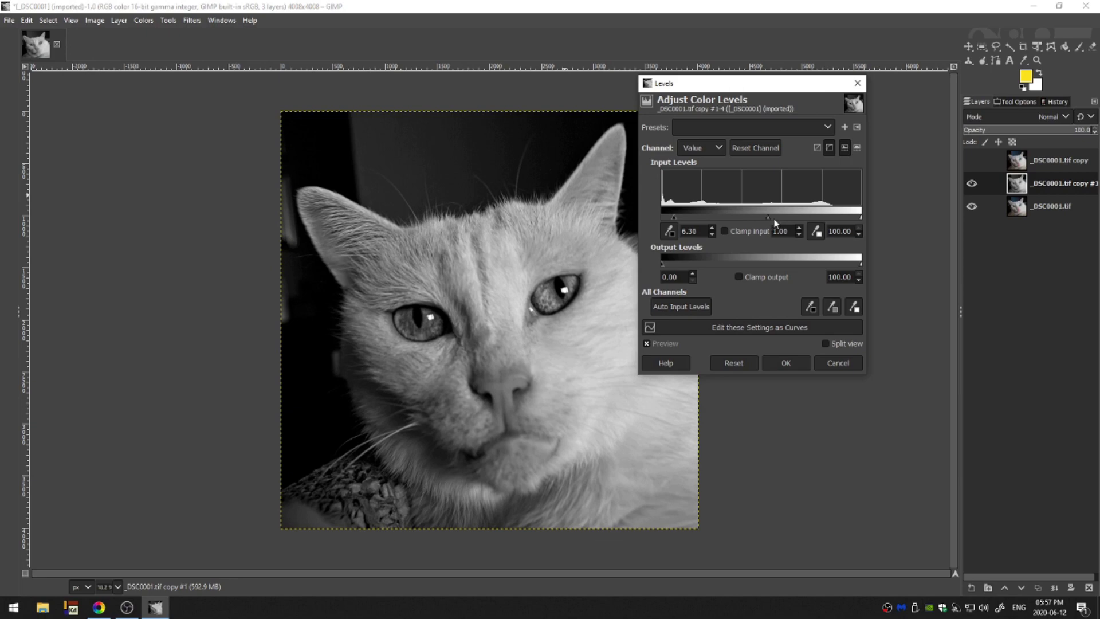
drag(770, 220, 773, 220)
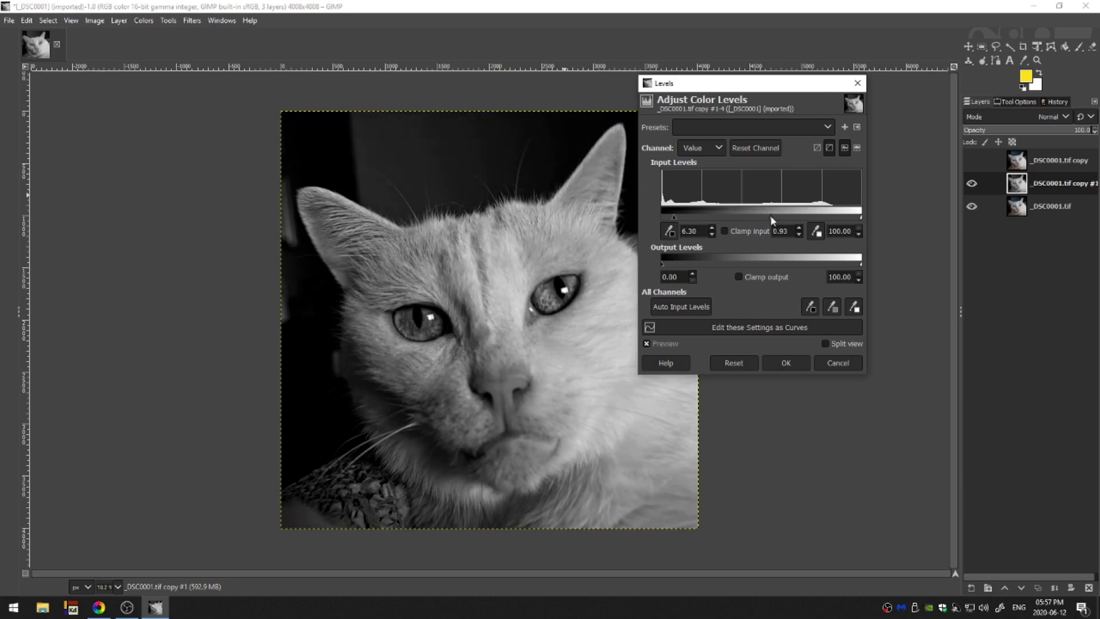
click(781, 363)
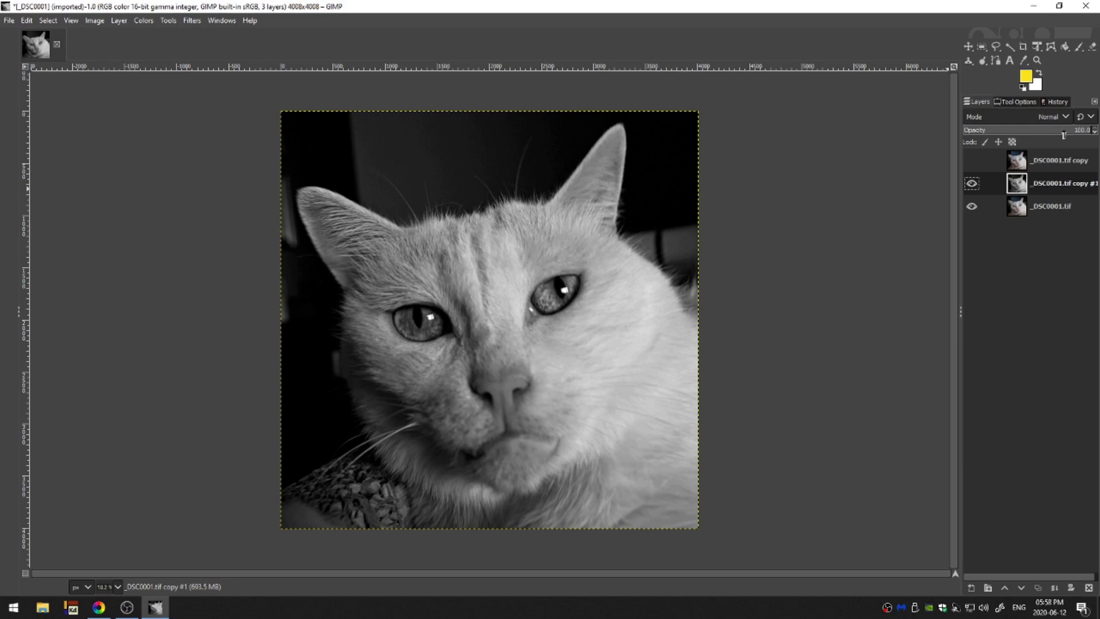
mouse_move(1053, 134)
mouse_down()
mouse_move(1030, 136)
mouse_move(1051, 141)
mouse_up()
click(972, 161)
Step: Add a black (full transparency) layer mask to the top copy and reset colours to black and white
click(1036, 160)
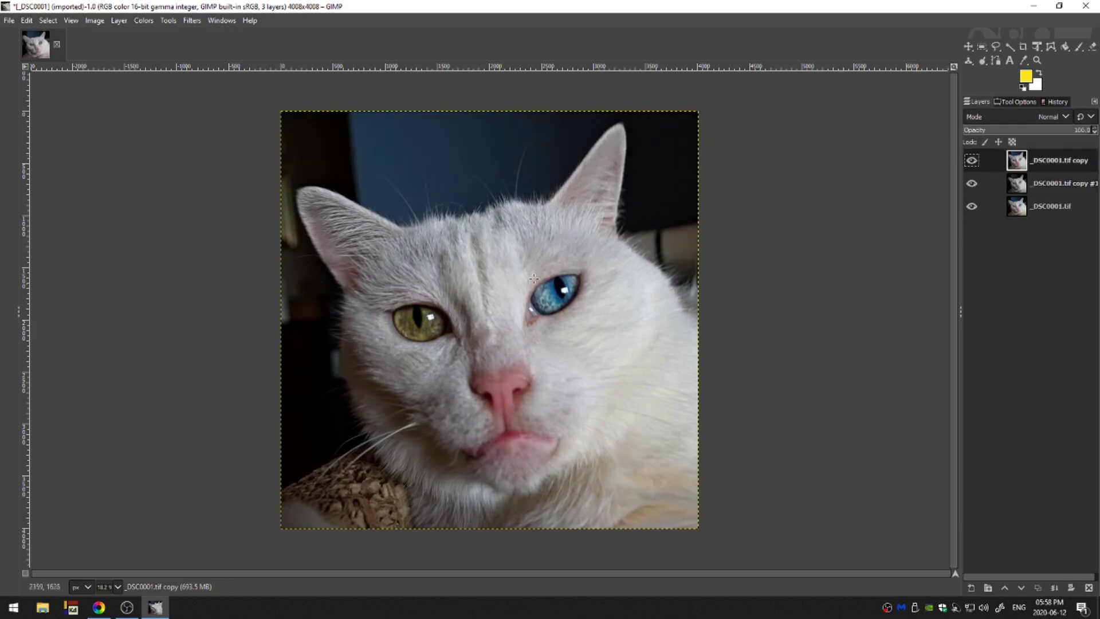
click(1070, 588)
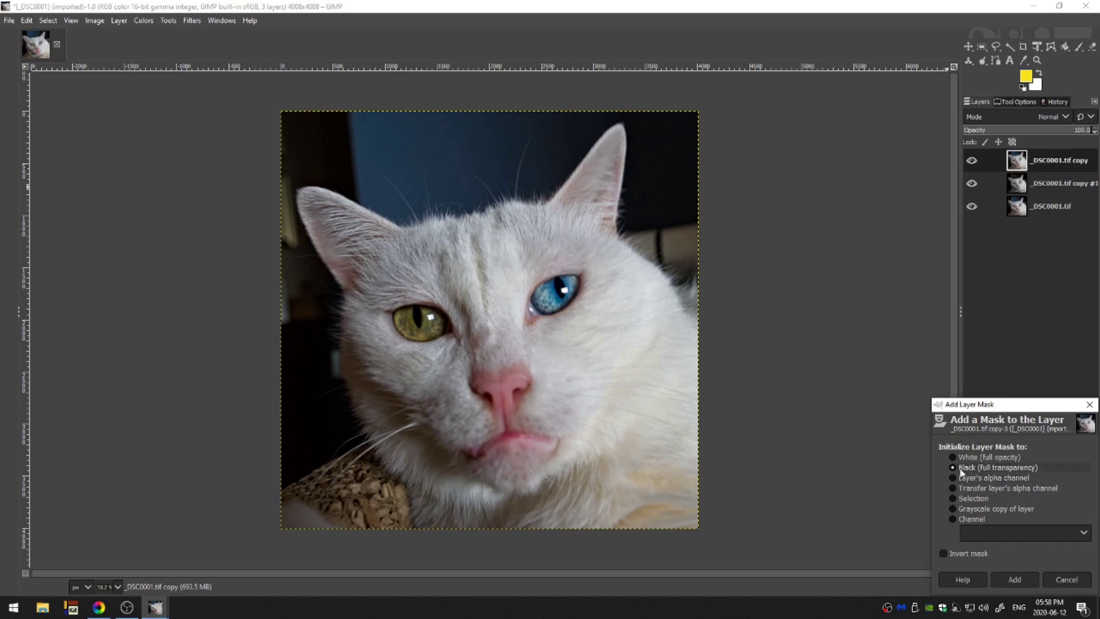
click(1016, 580)
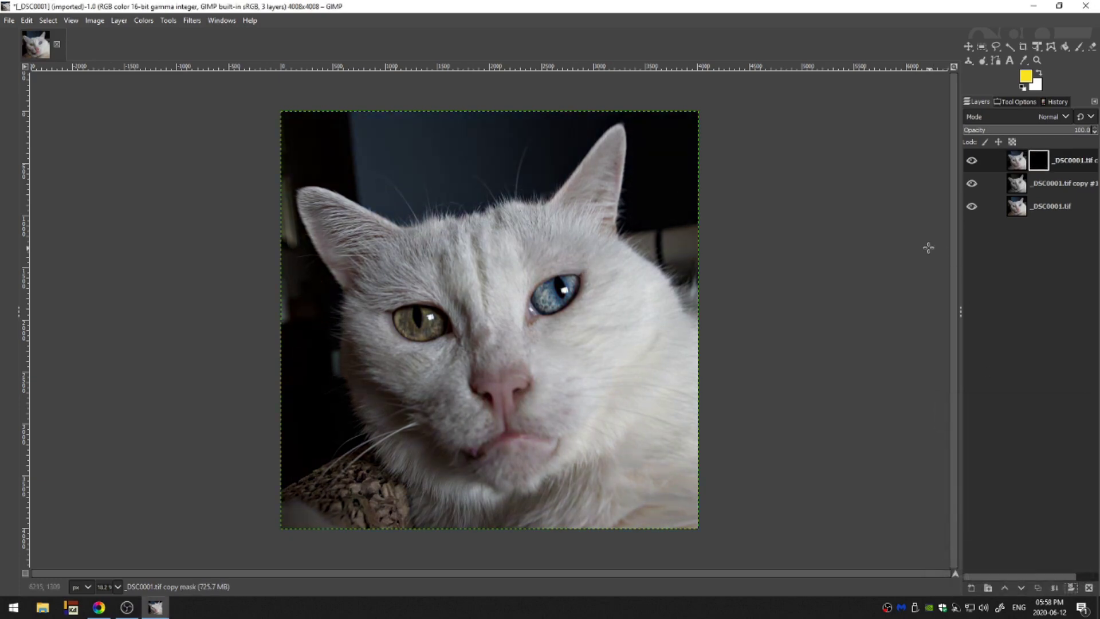
click(1024, 87)
Step: Paint white over both eyes with a Hardness 0, size 332 brush
key(p)
click(1014, 102)
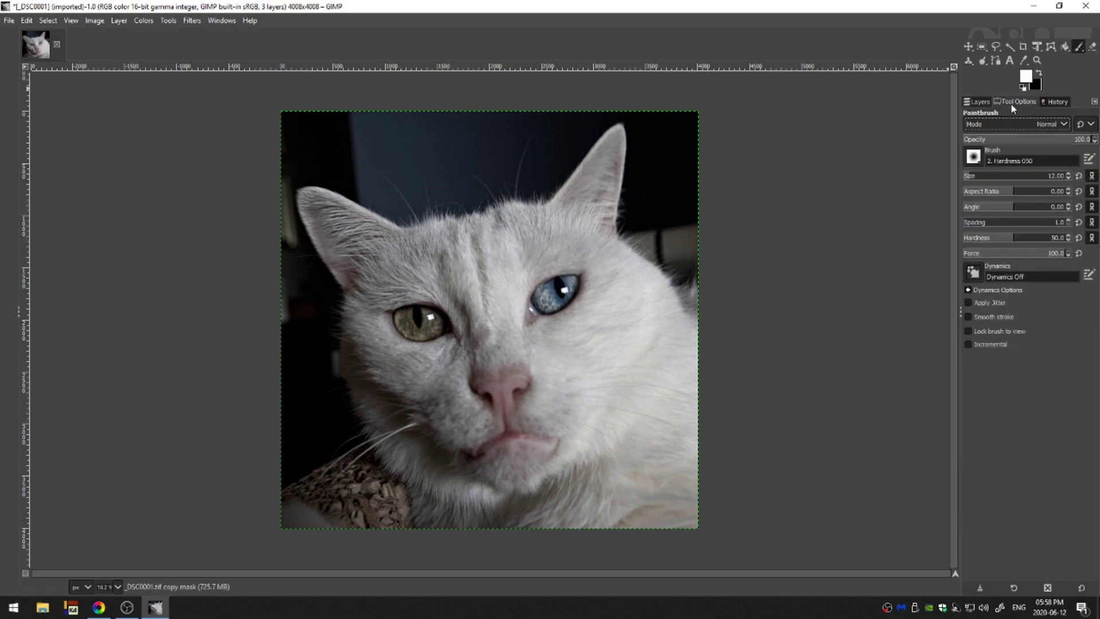
drag(1011, 245, 763, 245)
drag(972, 180, 1016, 182)
mouse_move(395, 302)
mouse_down()
mouse_move(417, 316)
mouse_move(400, 319)
mouse_move(411, 330)
mouse_move(447, 326)
mouse_up()
mouse_move(542, 318)
mouse_down()
mouse_move(539, 289)
mouse_move(565, 284)
mouse_move(544, 314)
mouse_move(567, 292)
mouse_up()
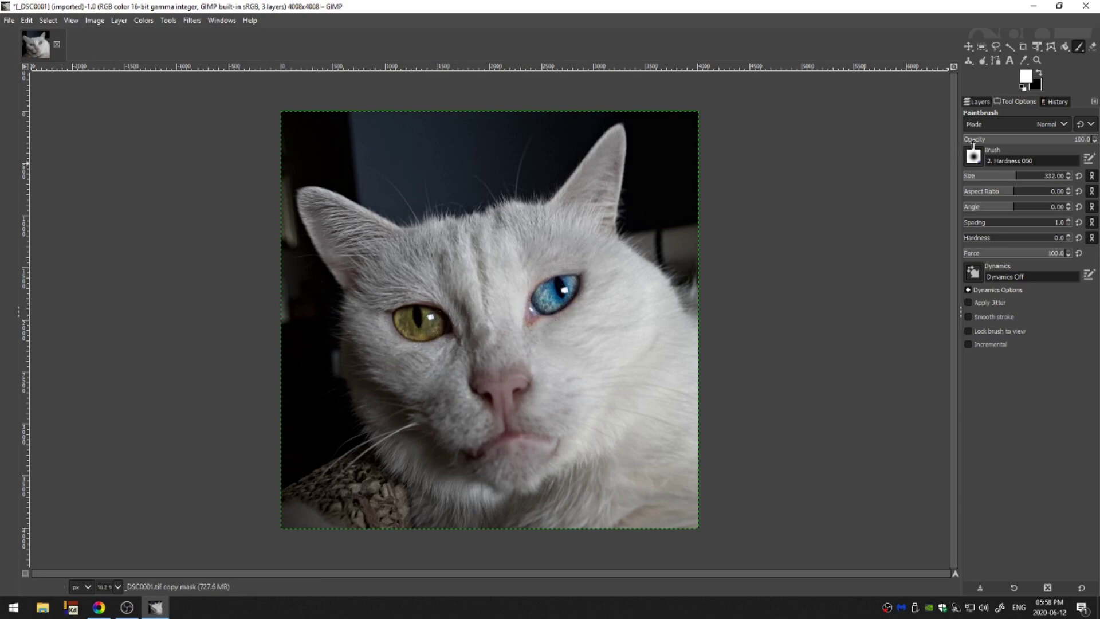
Step: Bring back the layer list and briefly view the eye mask on its own
key(ctrl+l)
click(143, 21)
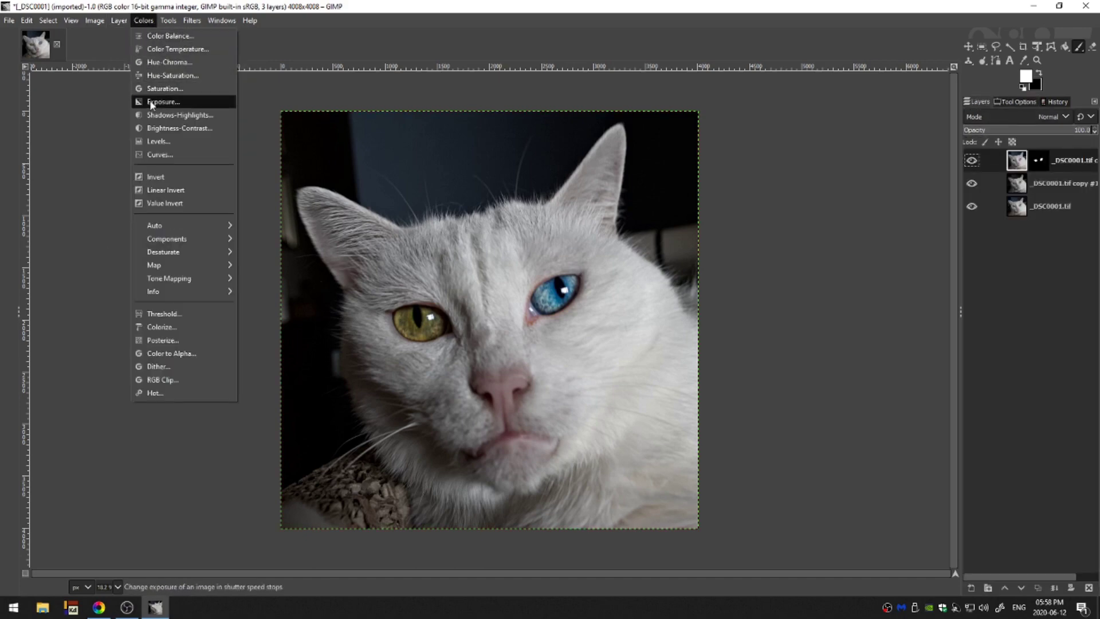
click(1046, 164)
alt+click(1038, 164)
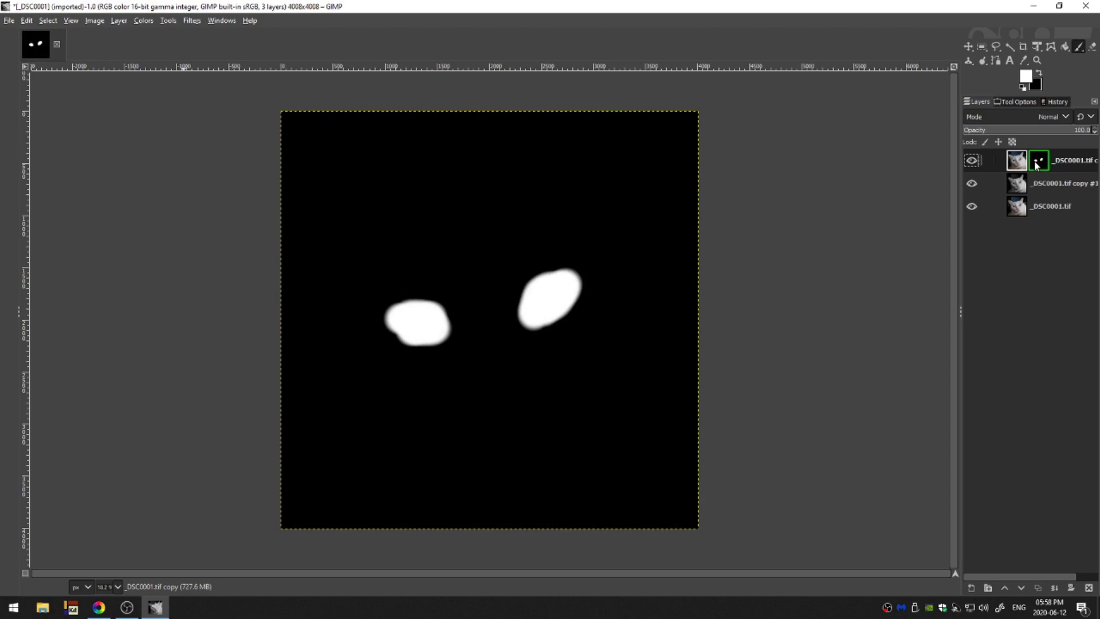
alt+click(1038, 164)
Step: Raise the eye layer's Exposure to 0.640
click(143, 20)
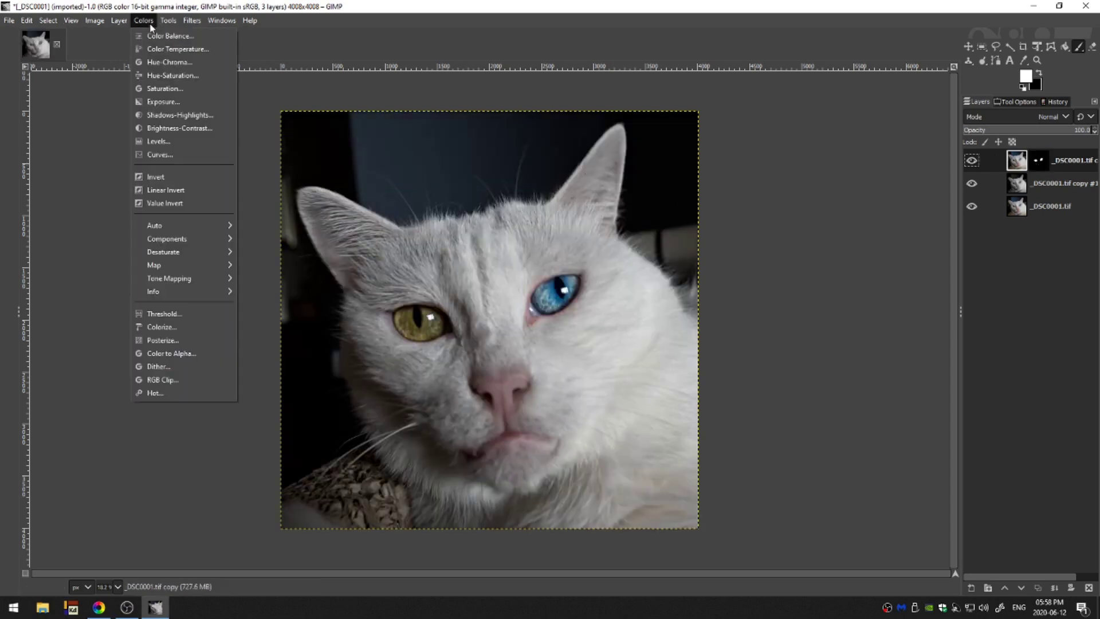
click(161, 104)
drag(635, 112, 640, 114)
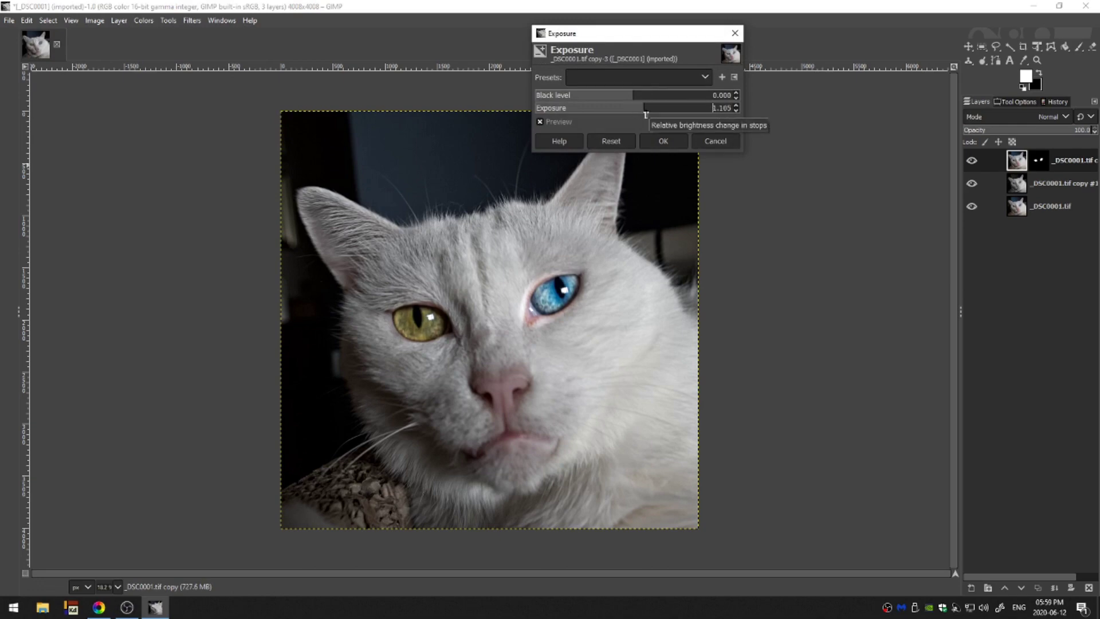
click(662, 141)
Step: Increase the eye layer's Chroma with Hue-Chroma
click(143, 21)
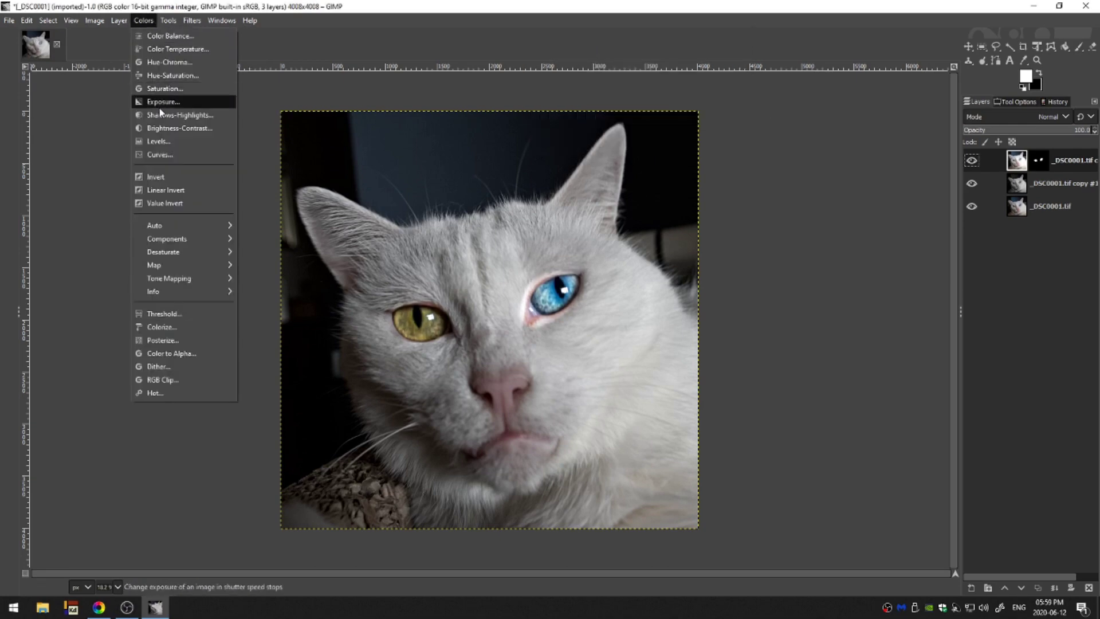
click(169, 62)
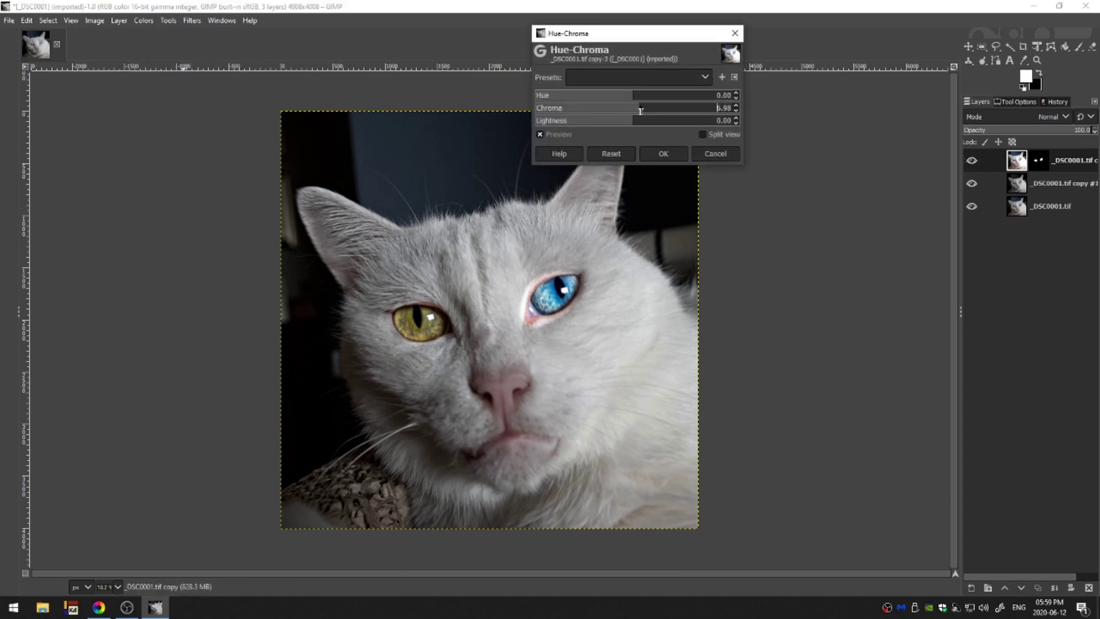
click(663, 153)
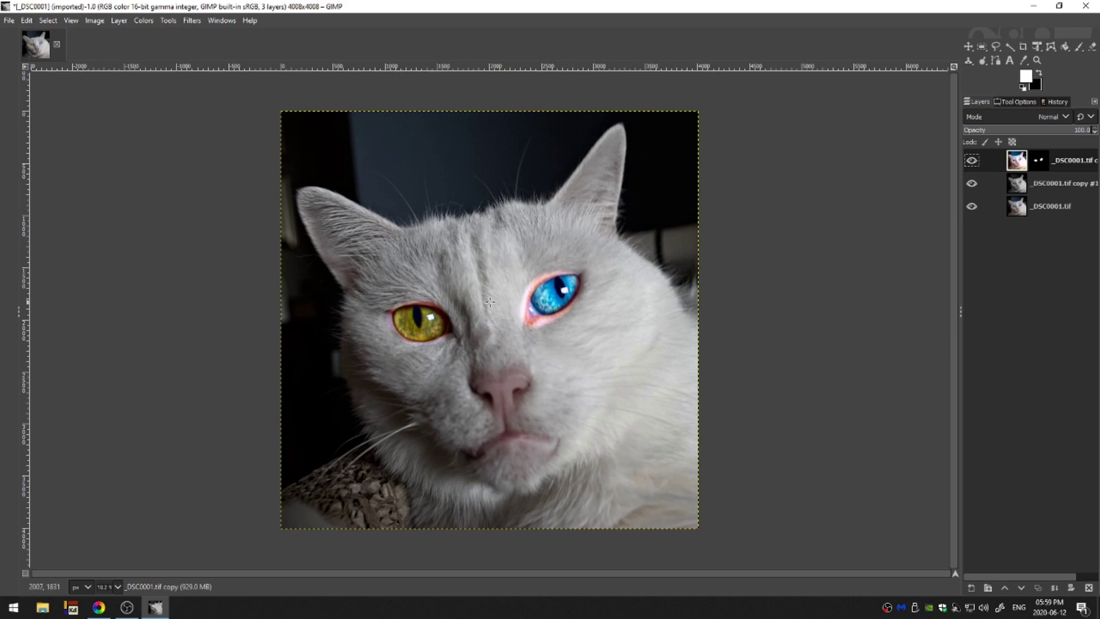
Step: Paint black on the eye layer's mask over the blue eye's pink inner corner
click(1038, 74)
key(p)
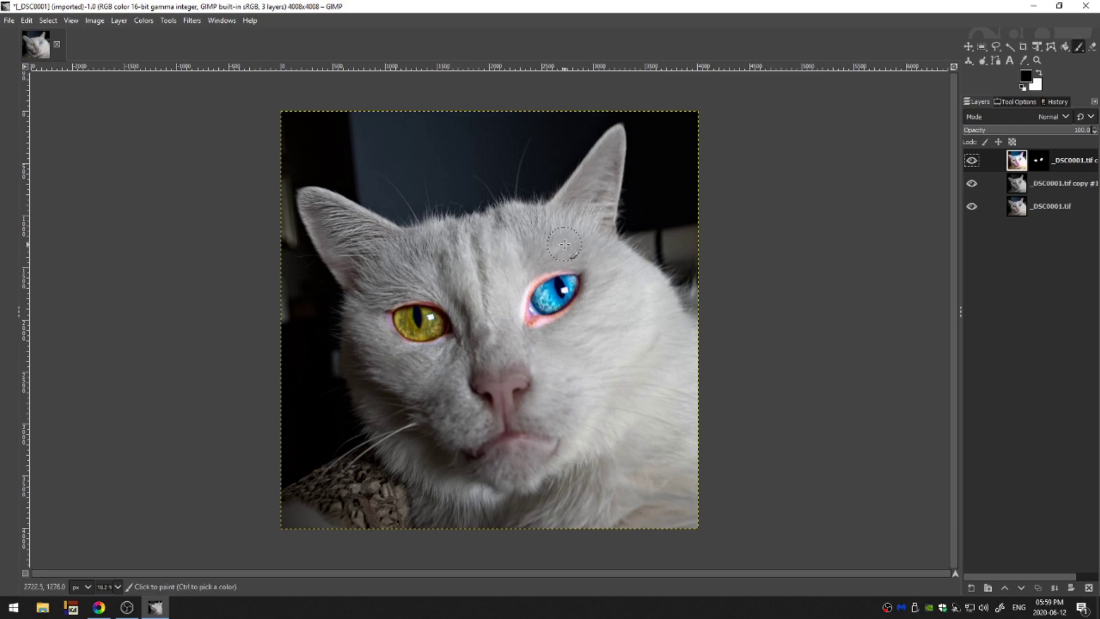
mouse_move(540, 266)
mouse_down()
mouse_move(511, 295)
mouse_move(530, 318)
mouse_up()
key(ctrl+z)
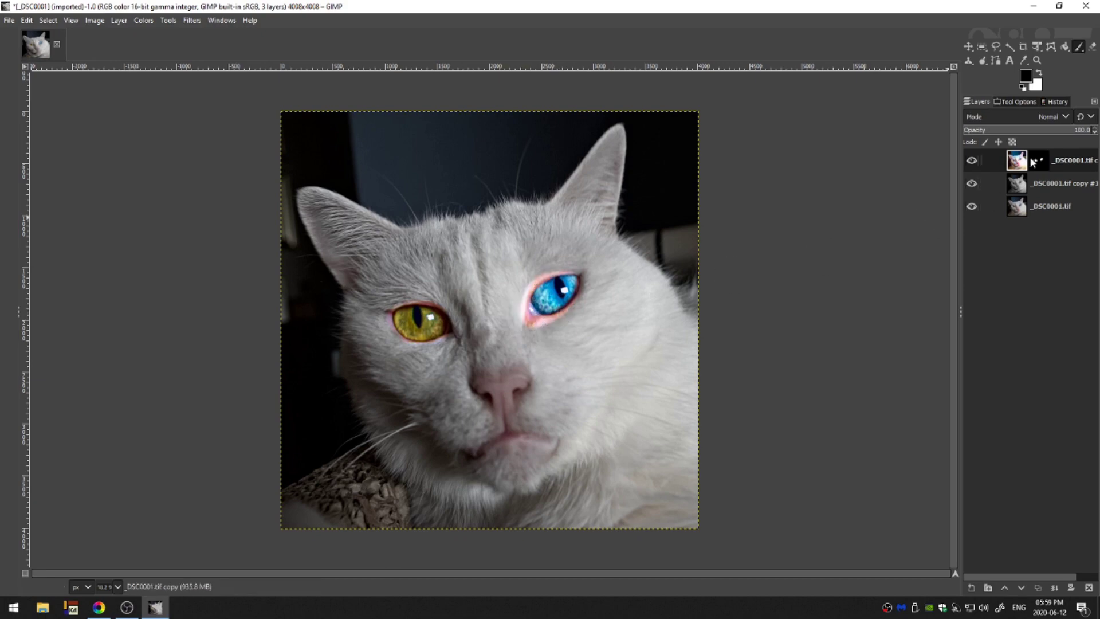
click(1039, 161)
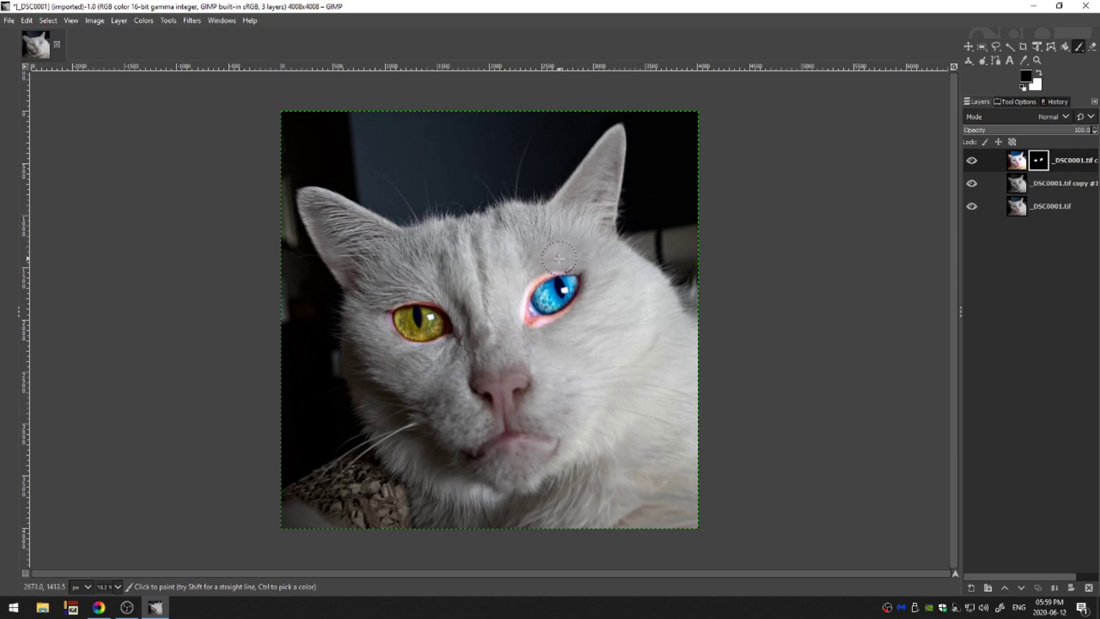
mouse_move(542, 264)
mouse_down()
mouse_move(518, 292)
mouse_move(526, 321)
mouse_move(549, 338)
mouse_move(559, 321)
mouse_move(593, 312)
mouse_move(602, 275)
mouse_move(582, 253)
mouse_move(524, 280)
mouse_move(537, 264)
mouse_up()
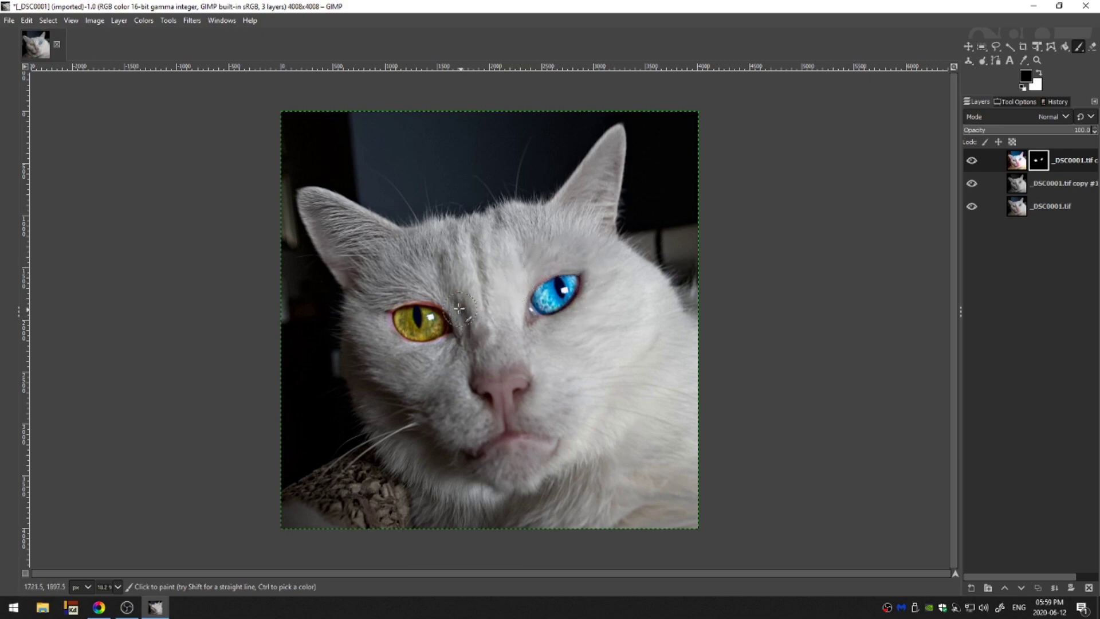
Step: Toggle the eye and desaturated layers' visibility to compare before and after
click(972, 162)
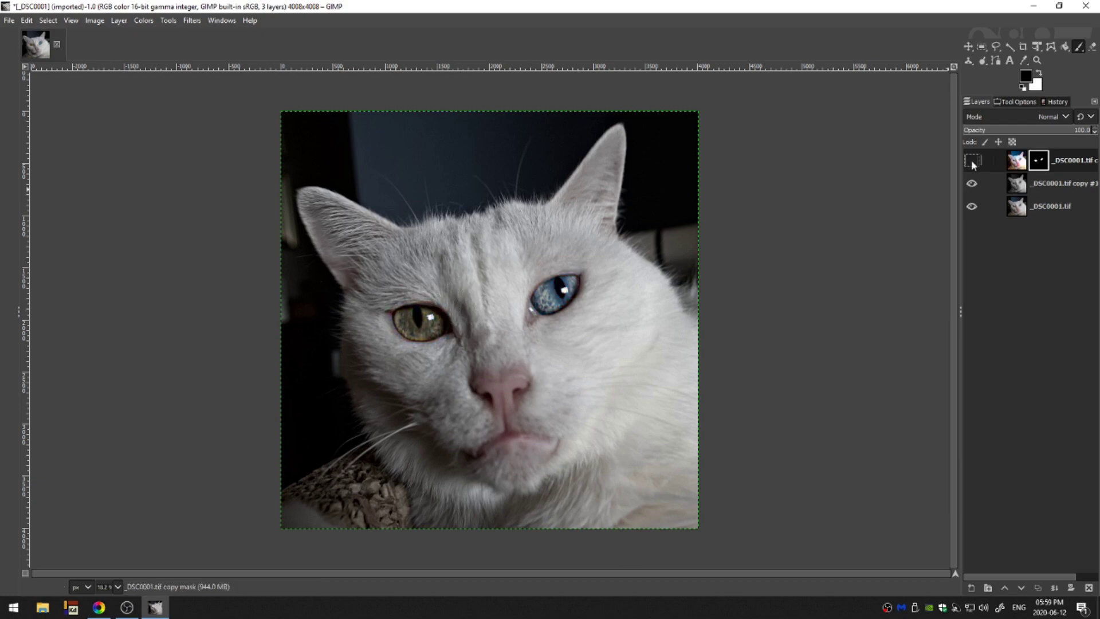
click(972, 183)
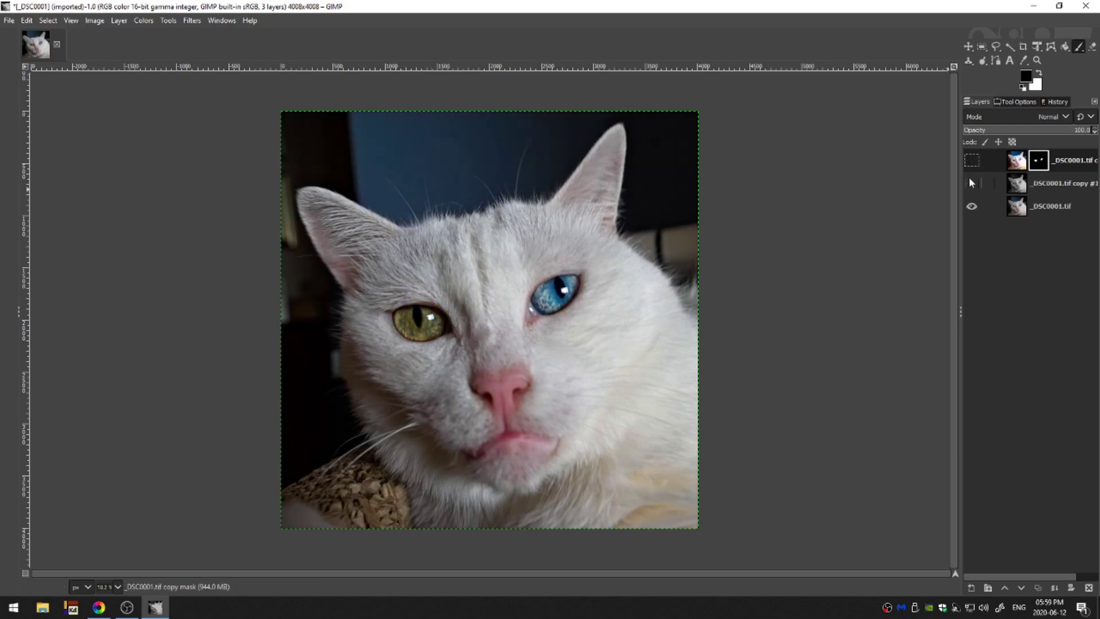
click(971, 161)
click(971, 161)
click(971, 161)
click(971, 182)
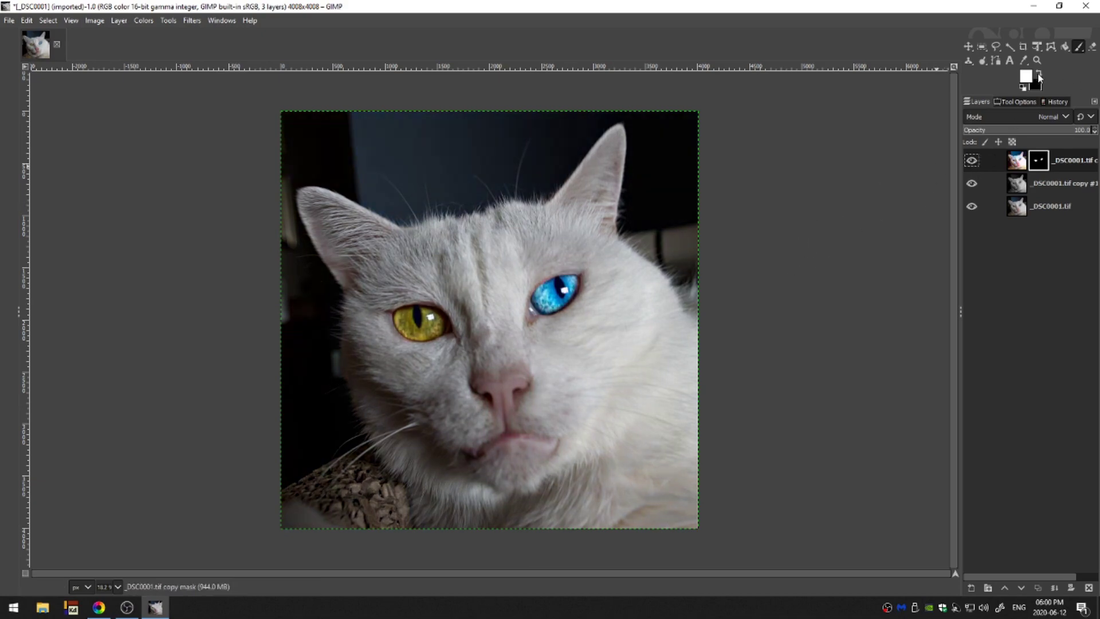
Step: Try revealing the nose through the eye mask, undo it, and select the bottom original layer
mouse_move(474, 396)
mouse_down()
mouse_move(486, 404)
mouse_move(484, 387)
mouse_move(521, 377)
mouse_up()
key(ctrl+z)
key(ctrl+z)
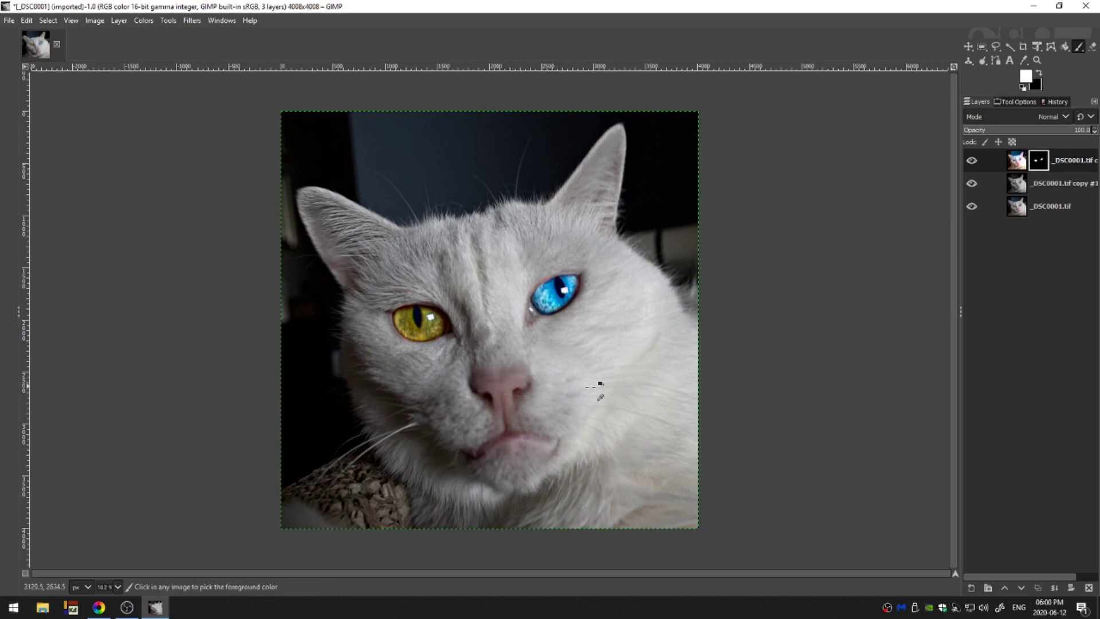
click(985, 206)
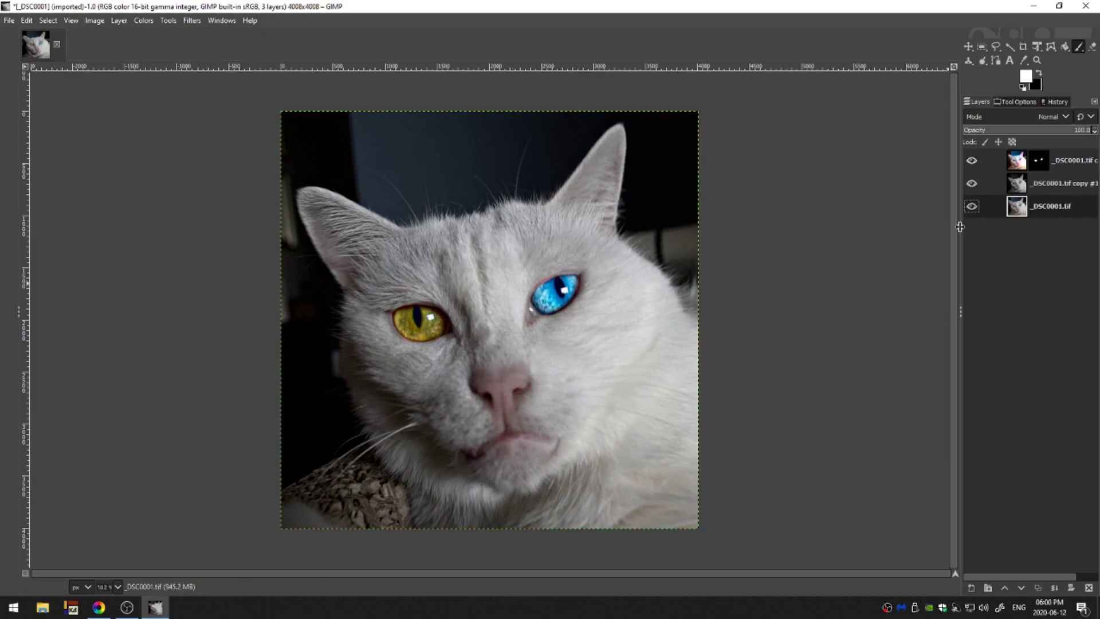
Step: Duplicate the original photo, move the copy to second place, and paint its mask white over nose and lips
key(shift+ctrl+d)
drag(1037, 209, 938, 211)
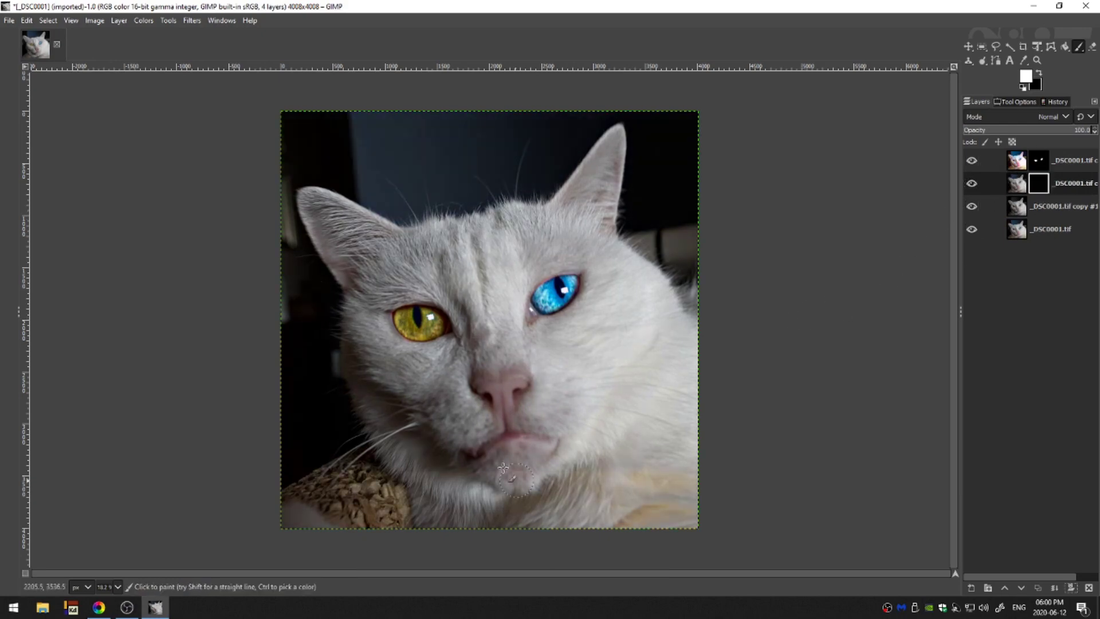
mouse_move(502, 393)
mouse_down()
mouse_move(523, 376)
mouse_move(493, 385)
mouse_move(510, 437)
mouse_move(509, 426)
mouse_move(467, 454)
mouse_move(553, 448)
mouse_move(528, 437)
mouse_up()
key(ctrl+z)
key(x)
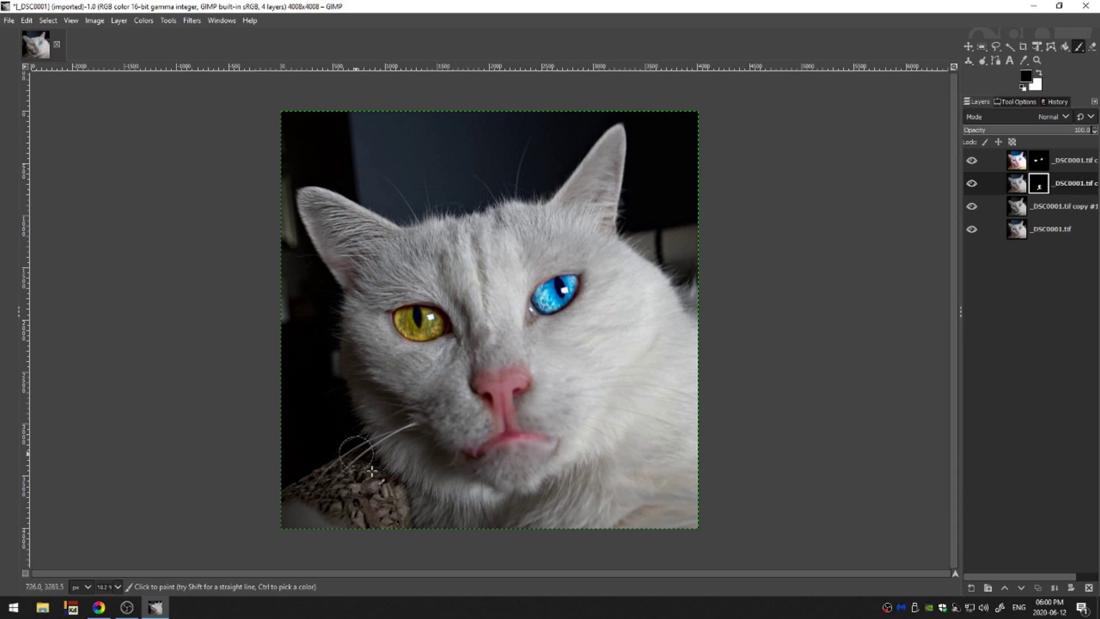
key(x)
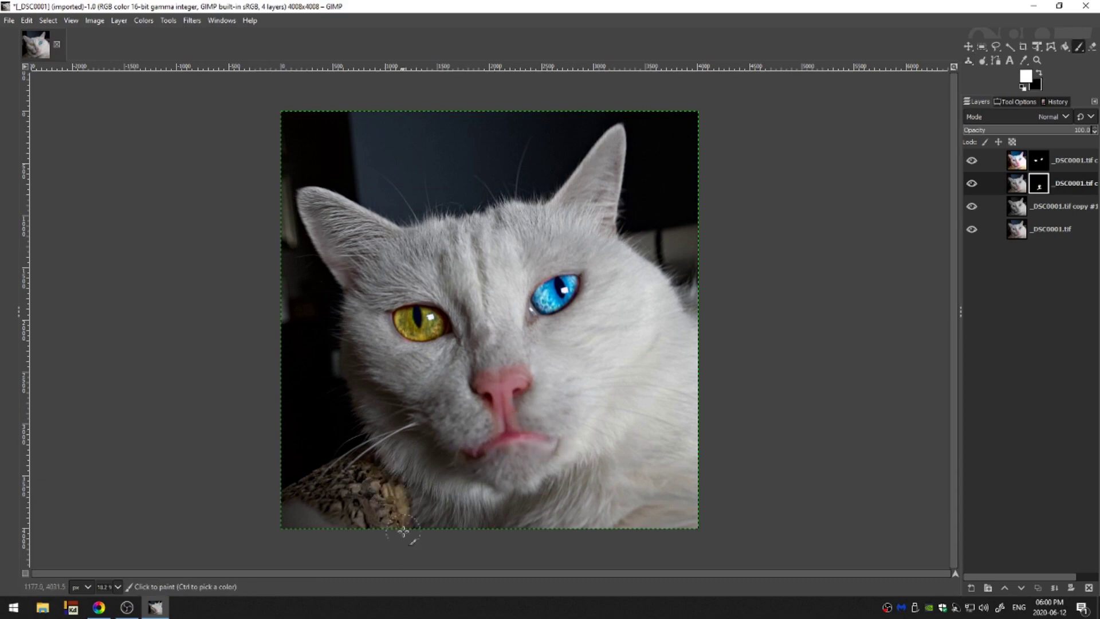